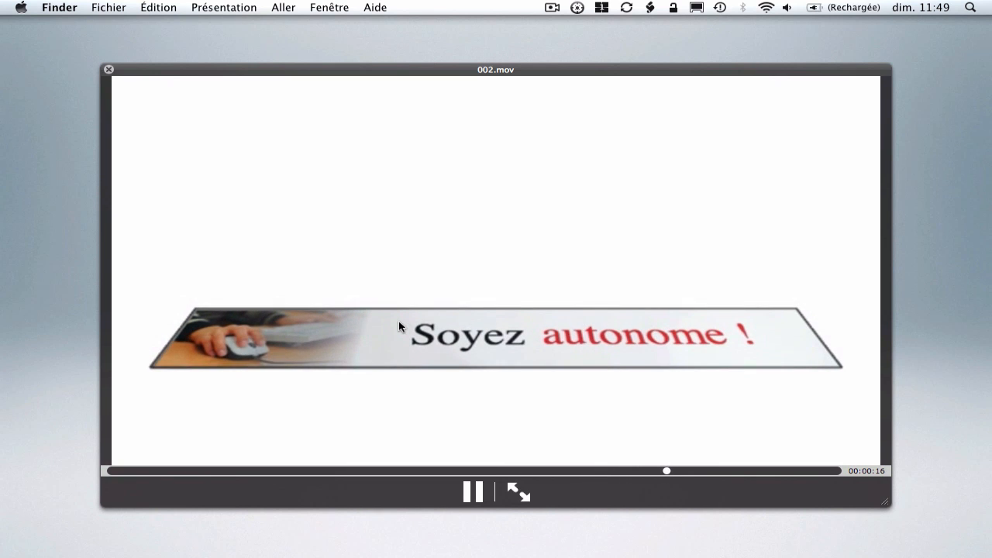
Switch to Firefox, enlarge its window and open the French version of the Pixlr image editor.
{"action": "key", "text": "Right"}
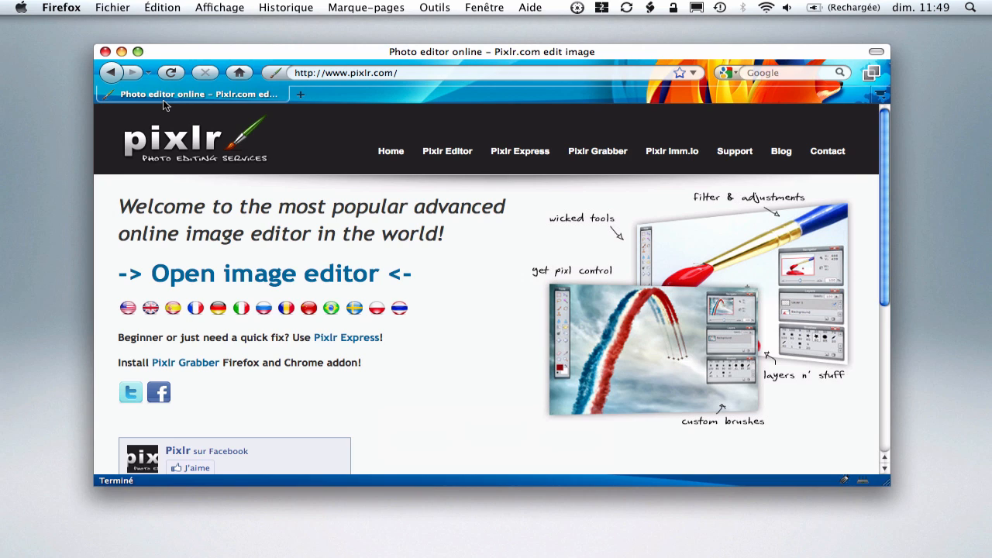
{"action": "left_click", "coordinate": [140, 52]}
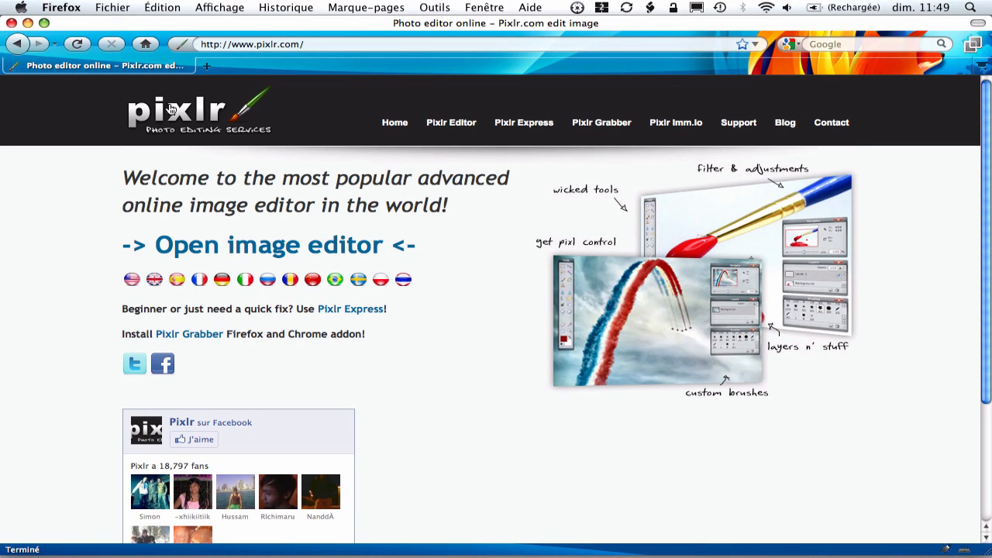
{"action": "left_click", "coordinate": [198, 283]}
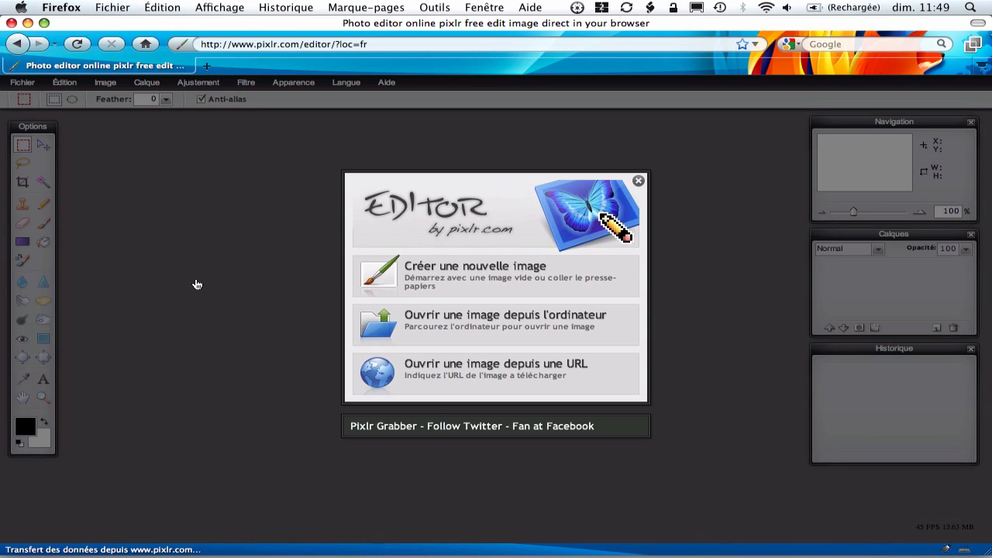
Open the "woman using computer - sxc - id1208422" photo from the computer's ScreenFlow n°001 folder.
{"action": "left_click", "coordinate": [431, 331]}
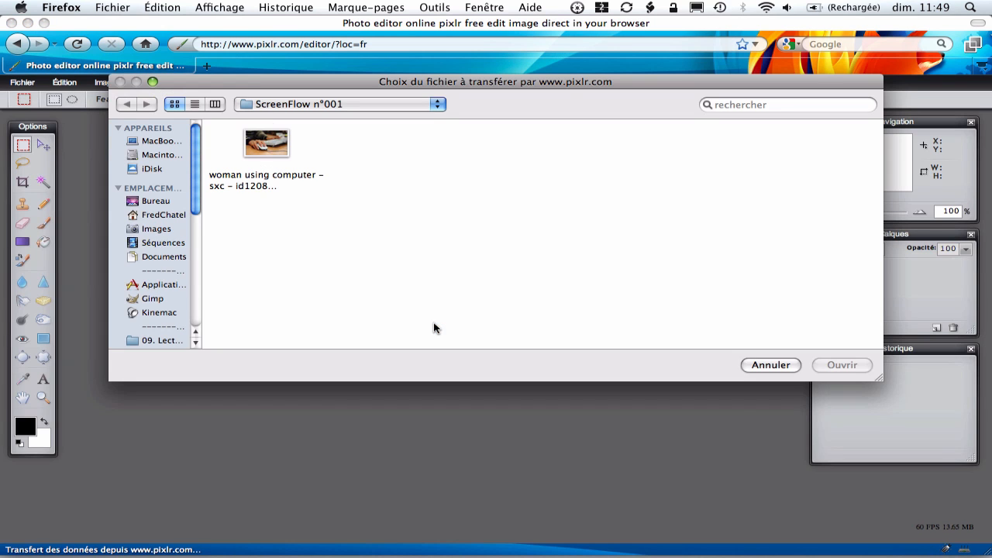
{"action": "left_click", "coordinate": [281, 148]}
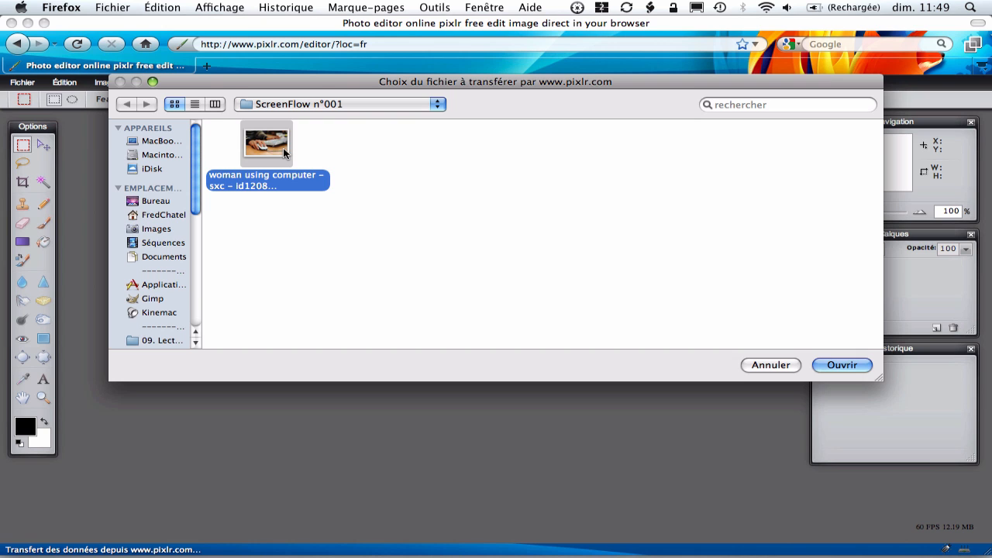
{"action": "left_click", "coordinate": [844, 364]}
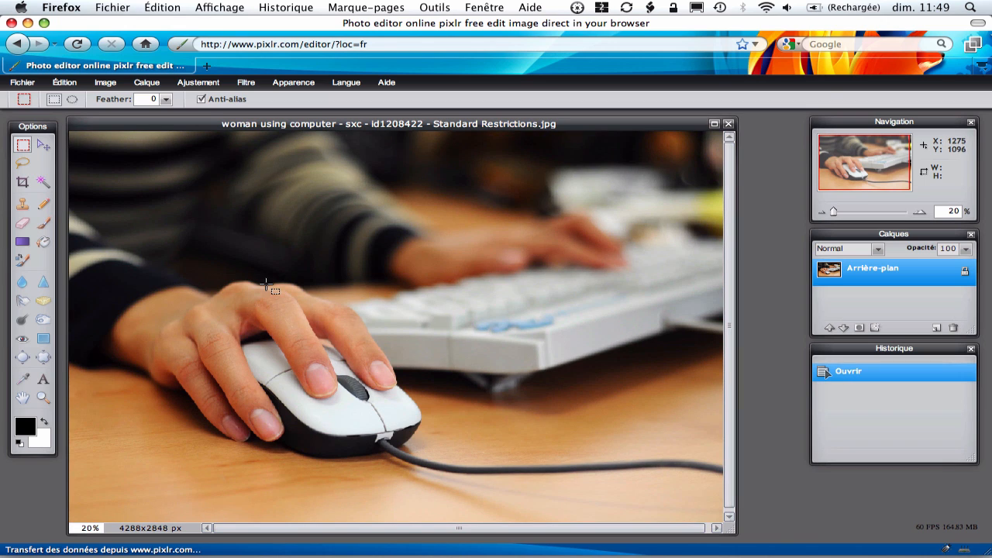
Crop the photo to a full-width strip around the hands, mouse and keyboard, about 4220 x 2170 pixels, and apply the crop.
{"action": "left_click", "coordinate": [22, 183]}
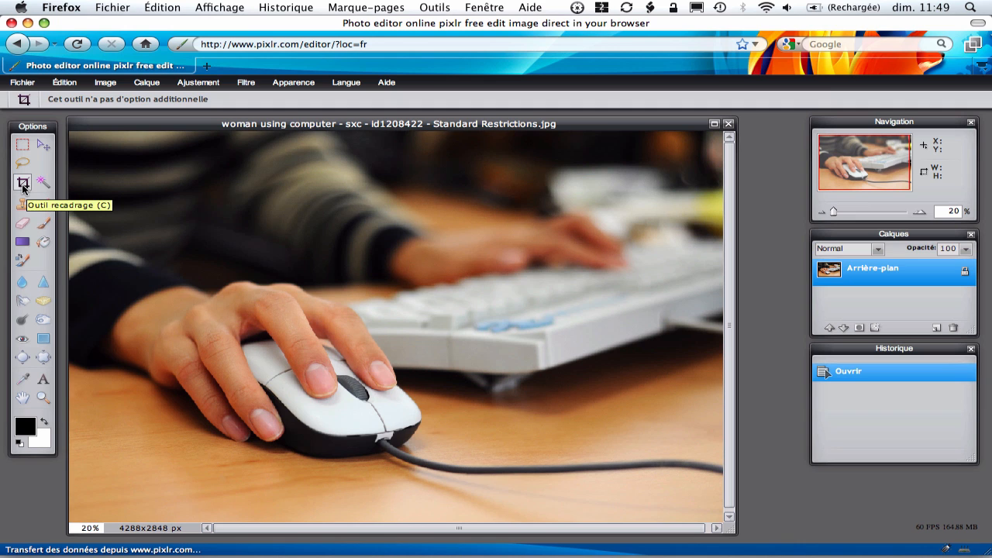
{"action": "left_click_drag", "start_coordinate": [74, 189], "coordinate": [728, 492]}
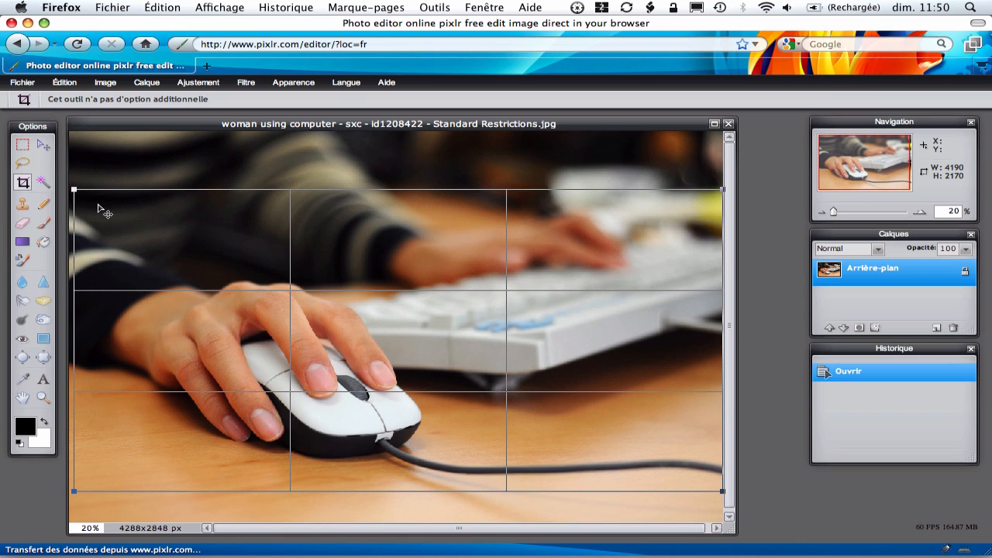
{"action": "left_click_drag", "start_coordinate": [72, 188], "coordinate": [56, 189]}
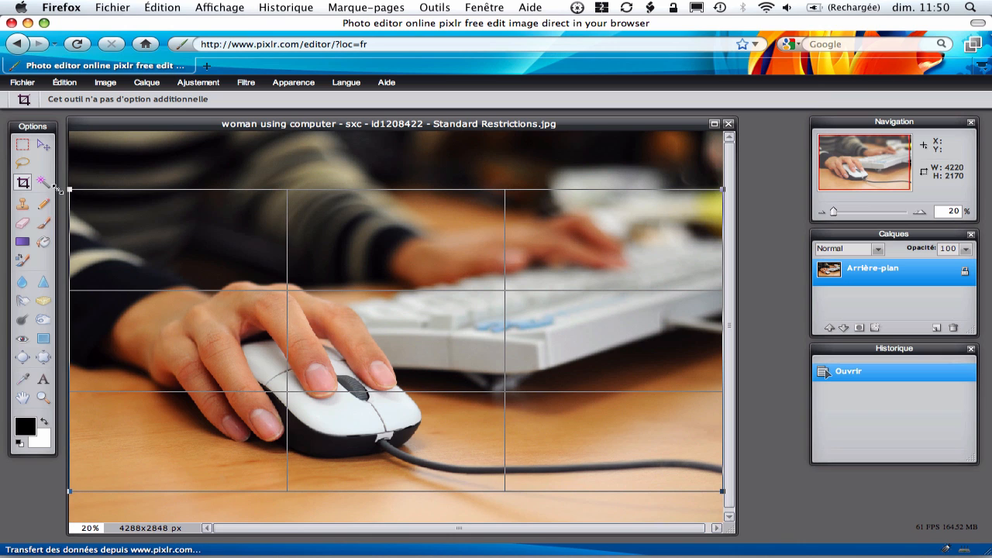
{"action": "left_click", "coordinate": [135, 165]}
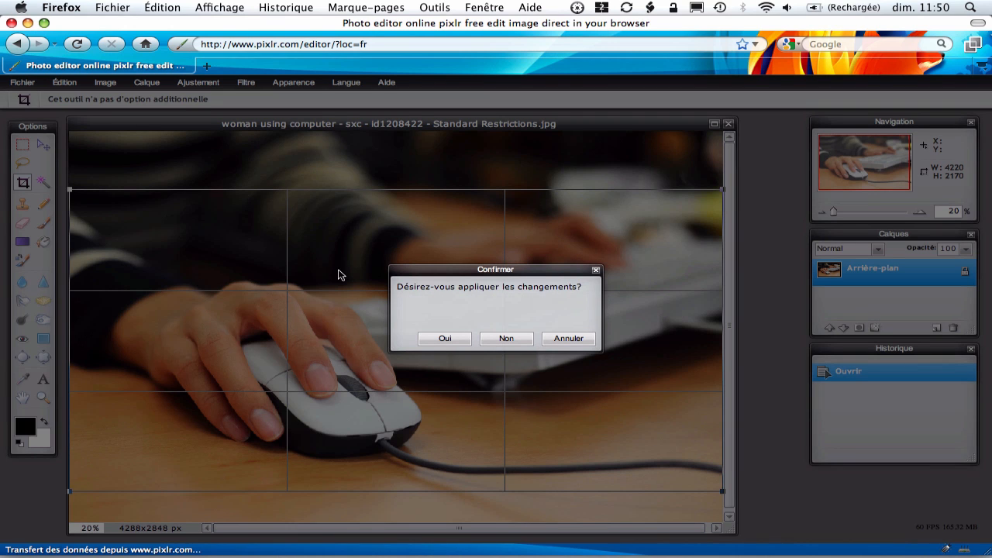
{"action": "left_click", "coordinate": [445, 339]}
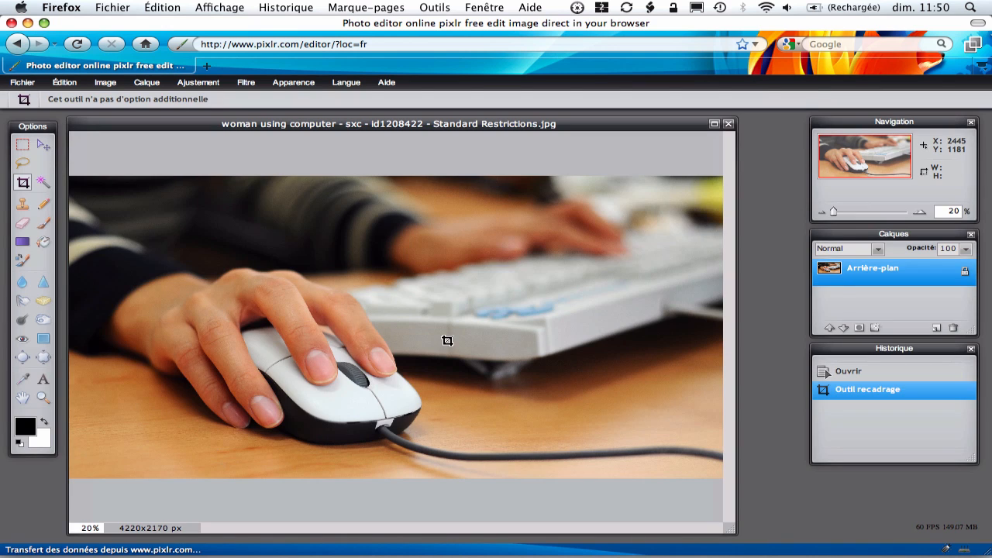
Resize the photo to 100 pixels high with proportions kept, and shrink its window around it at 110% zoom.
{"action": "left_click", "coordinate": [105, 82]}
{"action": "left_click", "coordinate": [121, 101]}
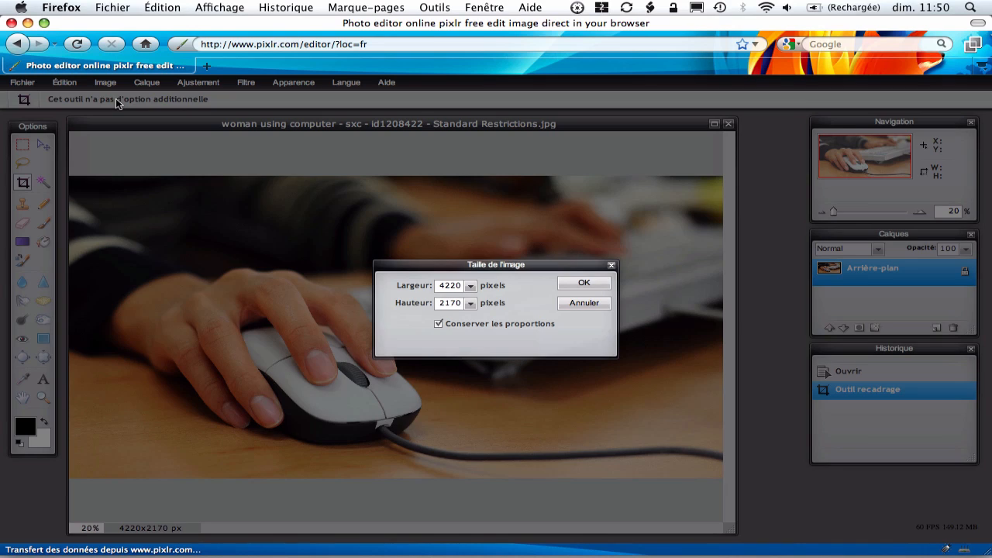
{"action": "left_click", "coordinate": [458, 302]}
{"action": "left_click_drag", "start_coordinate": [459, 304], "coordinate": [382, 312]}
{"action": "type", "text": "1"}
{"action": "left_click", "coordinate": [564, 292]}
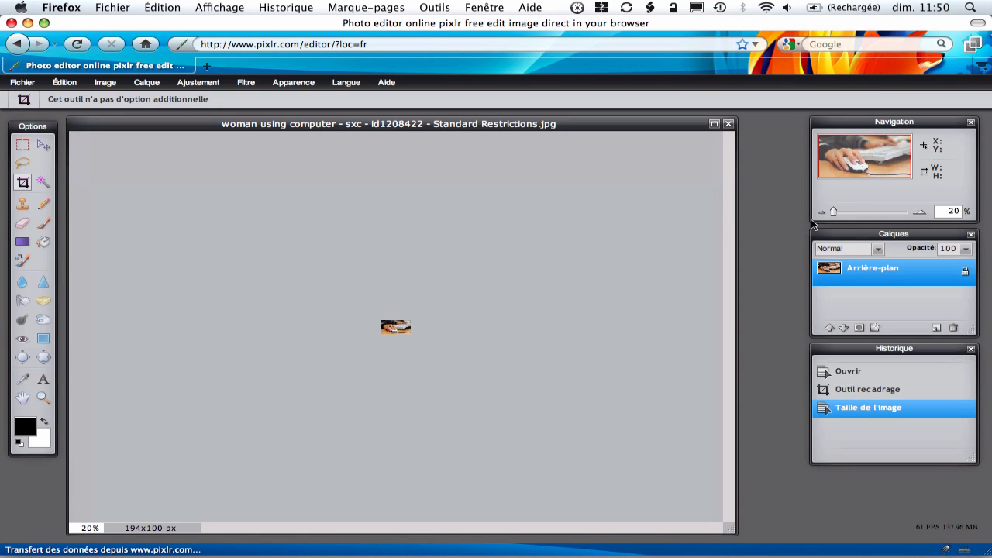
{"action": "left_click_drag", "start_coordinate": [833, 215], "coordinate": [855, 216]}
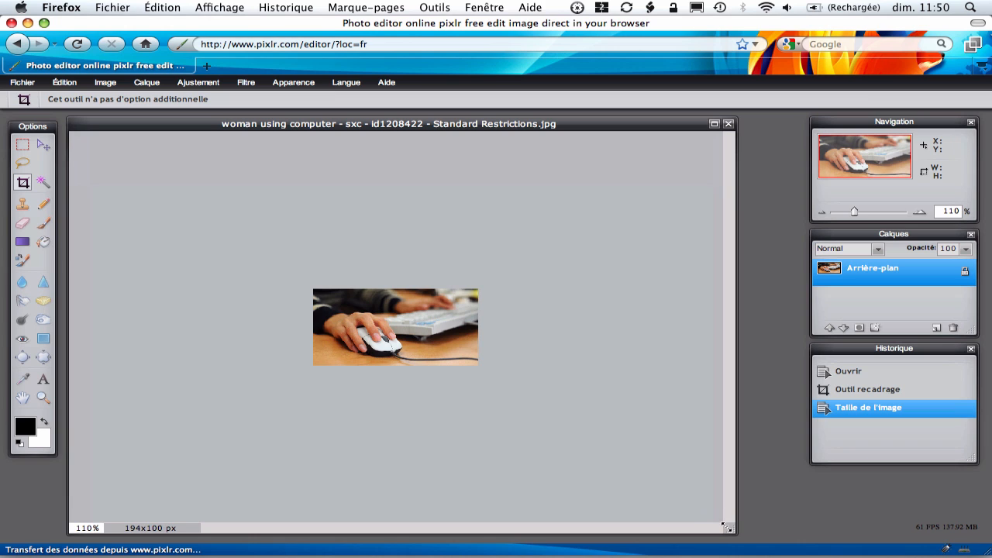
{"action": "left_click_drag", "start_coordinate": [727, 528], "coordinate": [307, 232]}
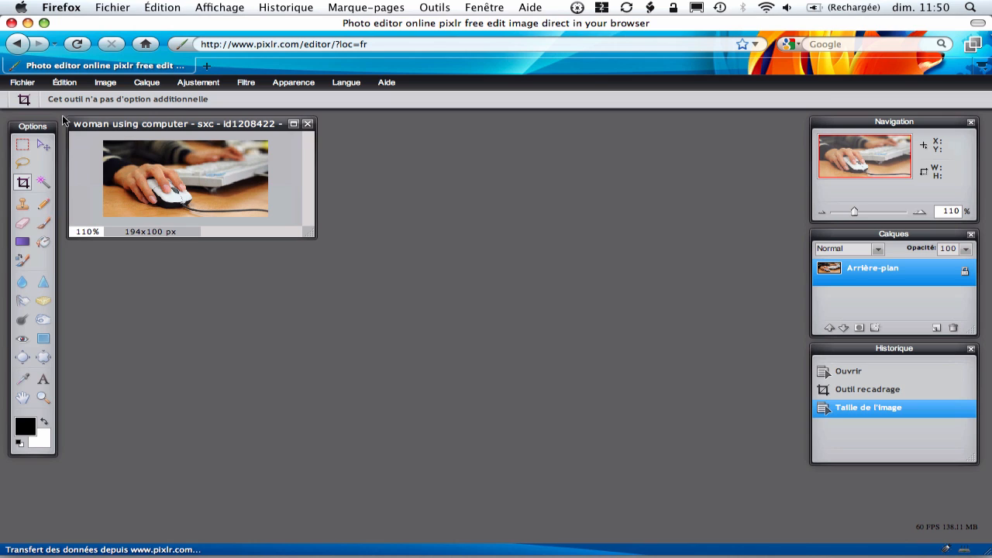
Create a new 690 x 100 pixel image named "bandeau" without transparency and enlarge its window slightly.
{"action": "left_click", "coordinate": [26, 87]}
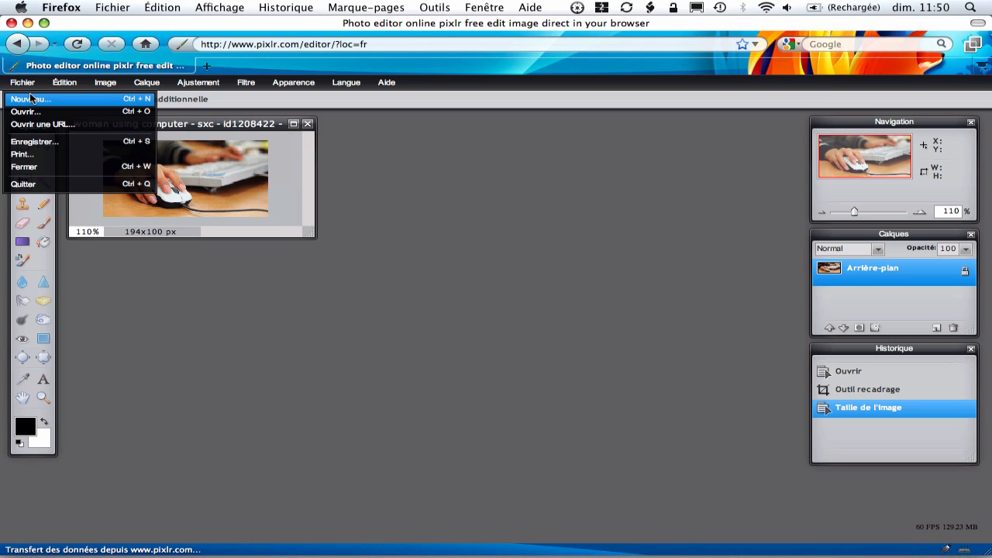
{"action": "left_click", "coordinate": [32, 99]}
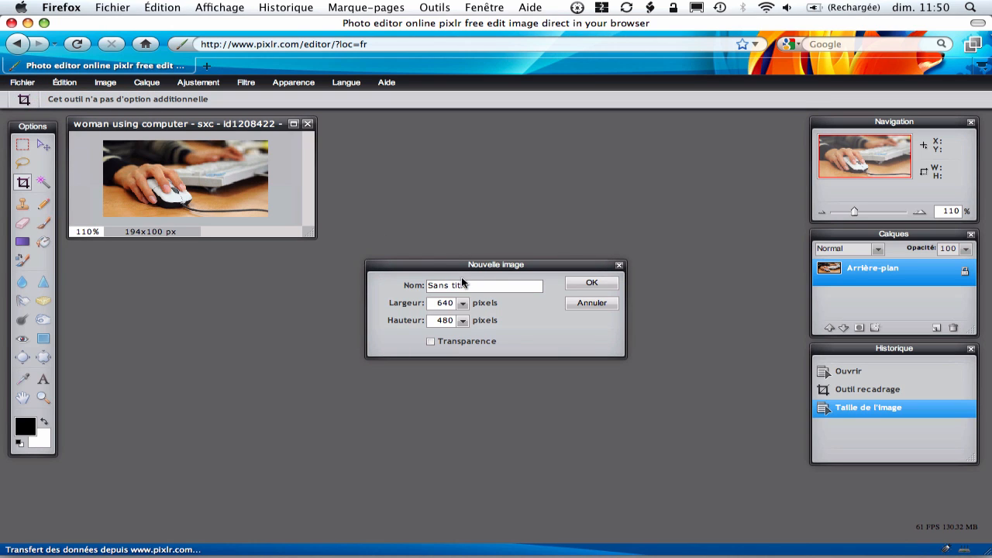
{"action": "left_click_drag", "start_coordinate": [473, 285], "coordinate": [367, 279]}
{"action": "type", "text": "bandeau"}
{"action": "key", "text": "Tab"}
{"action": "left_click", "coordinate": [446, 303]}
{"action": "left_click_drag", "start_coordinate": [453, 323], "coordinate": [439, 324]}
{"action": "type", "text": "110"}
{"action": "left_click", "coordinate": [590, 286]}
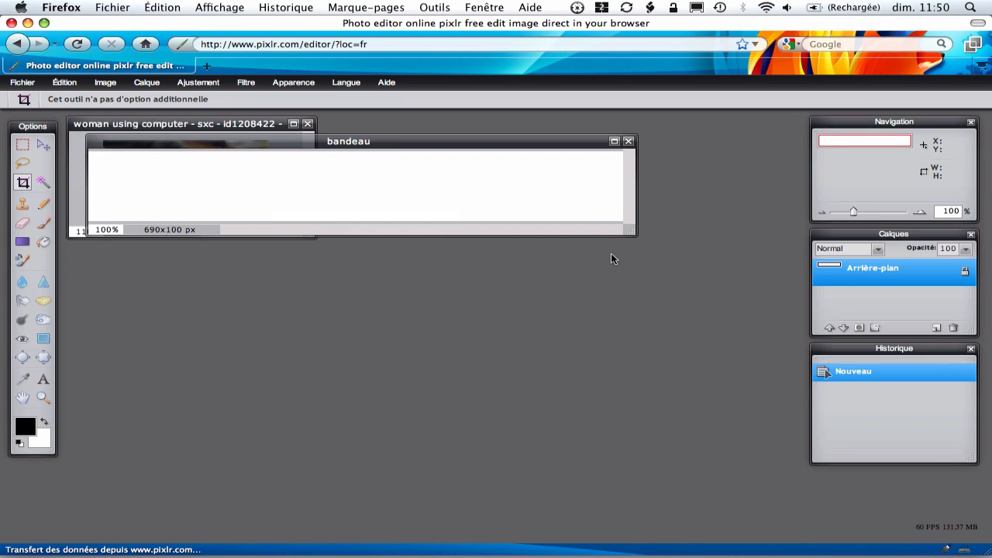
{"action": "left_click_drag", "start_coordinate": [631, 232], "coordinate": [651, 246]}
Move the bandeau window clear of the photo, then select and copy the whole photo.
{"action": "left_click", "coordinate": [43, 145]}
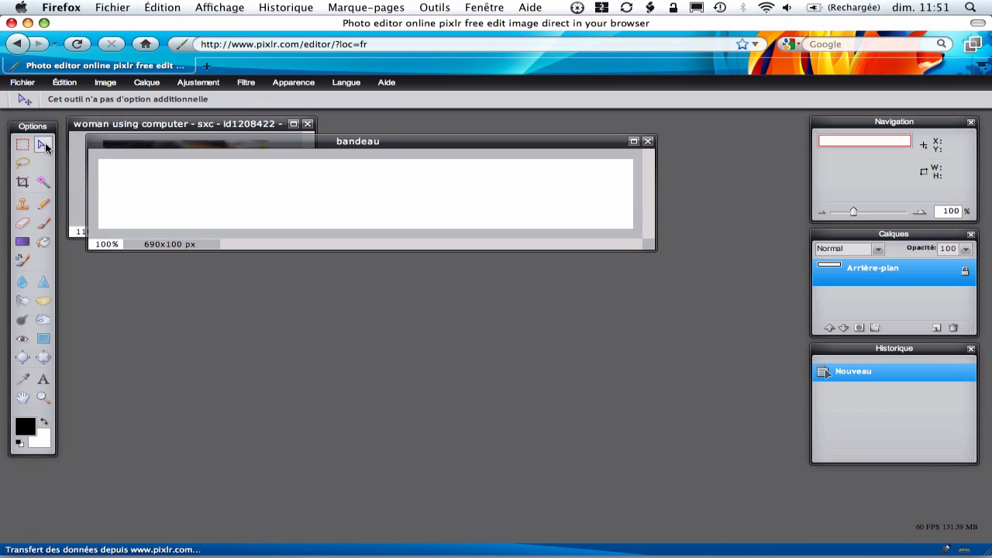
{"action": "left_click_drag", "start_coordinate": [135, 147], "coordinate": [166, 193]}
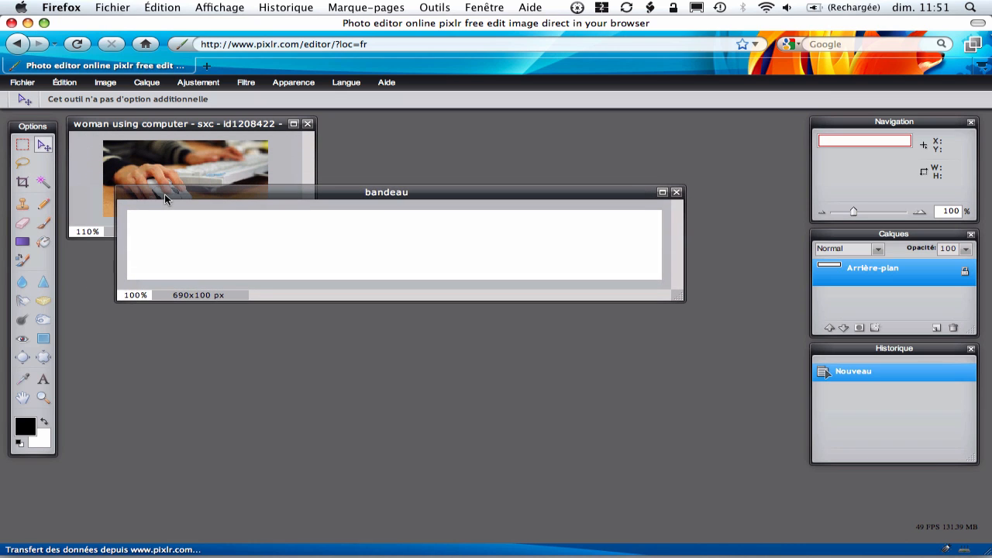
{"action": "left_click", "coordinate": [144, 153]}
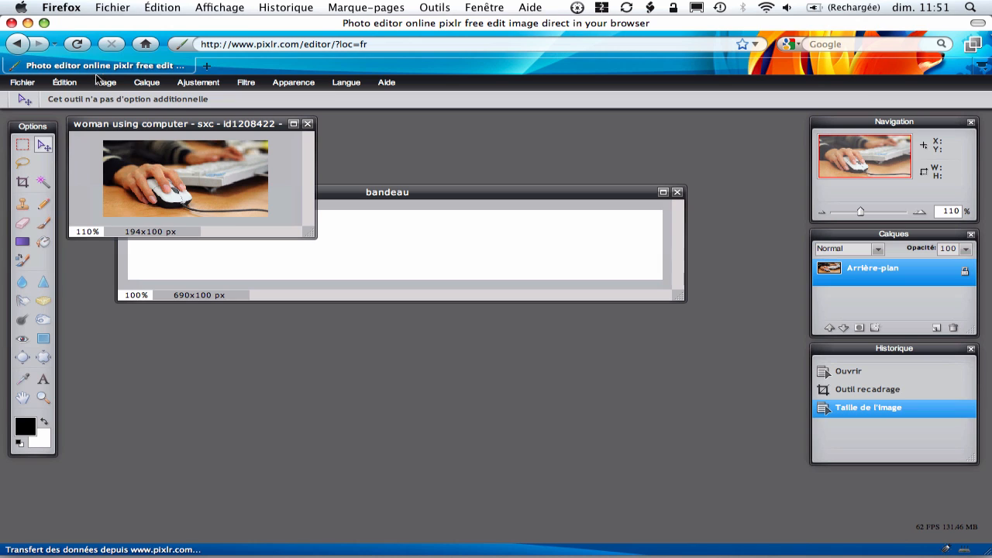
{"action": "left_click", "coordinate": [65, 85]}
{"action": "left_click", "coordinate": [88, 203]}
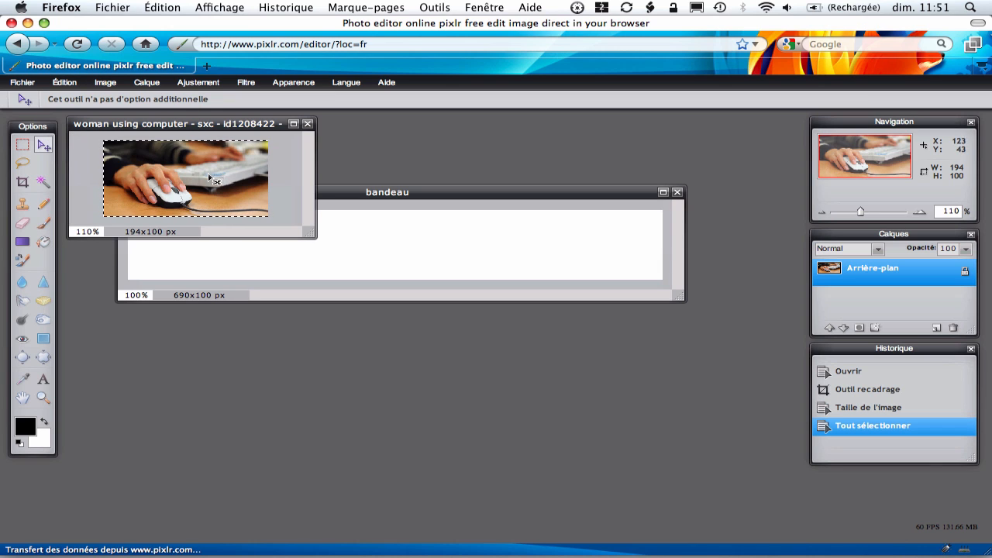
{"action": "left_click", "coordinate": [64, 85]}
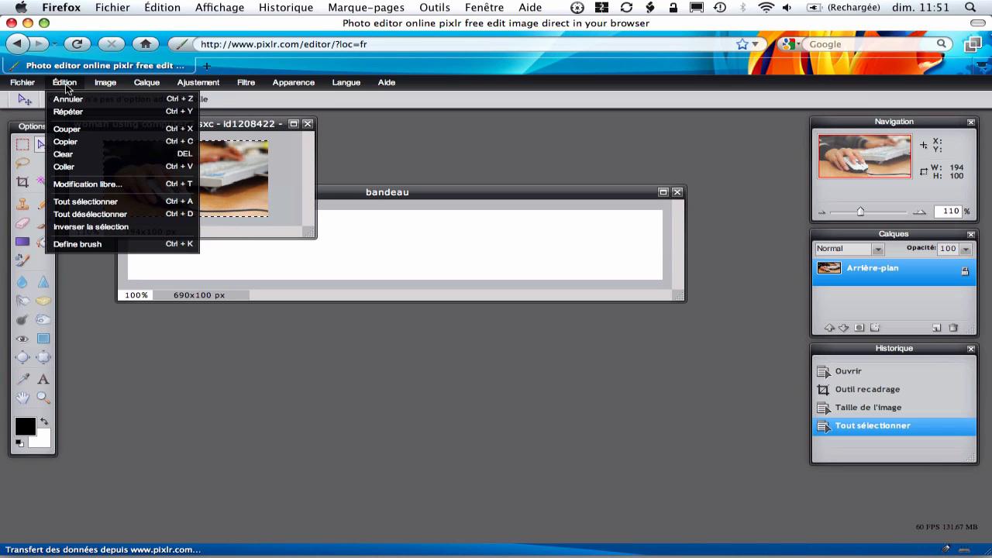
{"action": "left_click", "coordinate": [68, 144]}
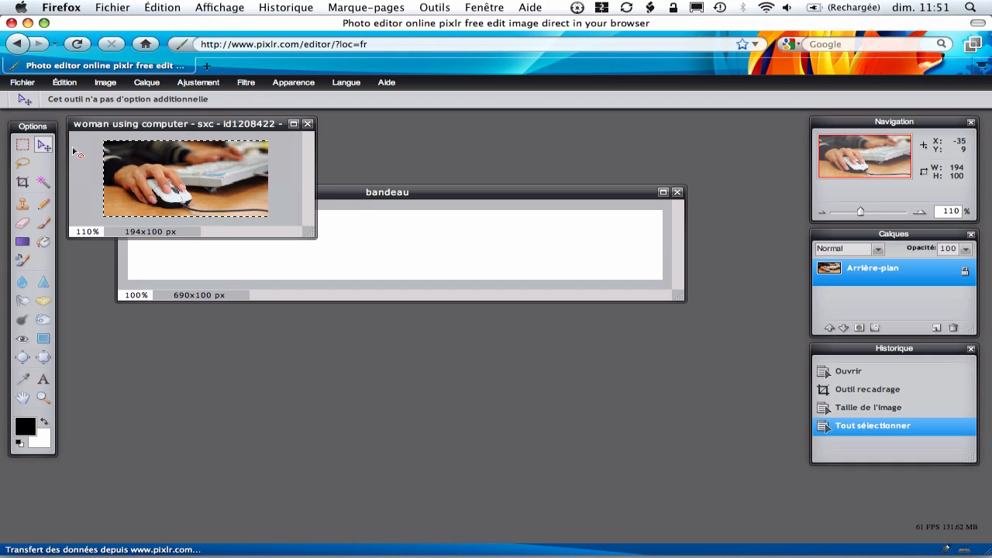
Paste the photo into the bandeau image and move it flush against the banner's left edge.
{"action": "left_click", "coordinate": [349, 192]}
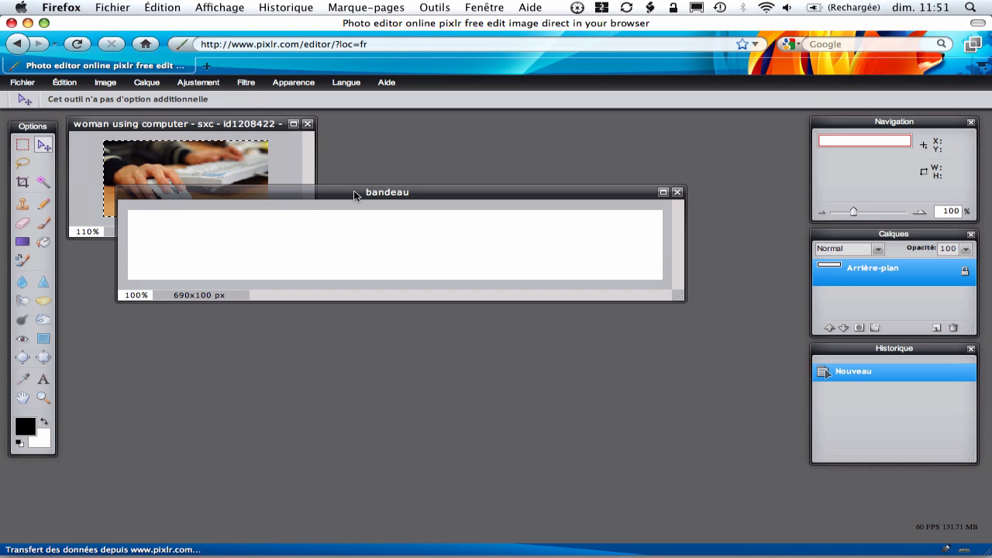
{"action": "left_click", "coordinate": [71, 86]}
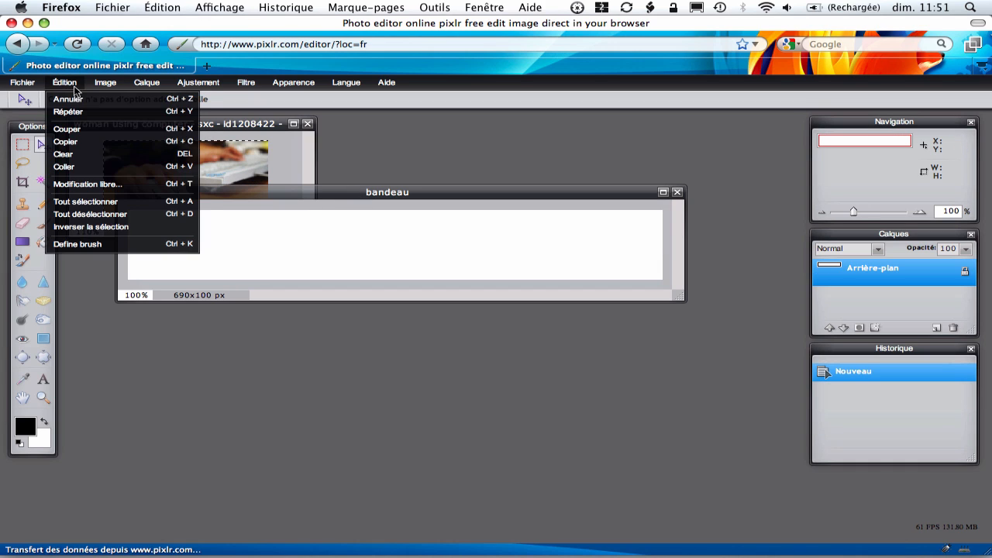
{"action": "left_click", "coordinate": [87, 167]}
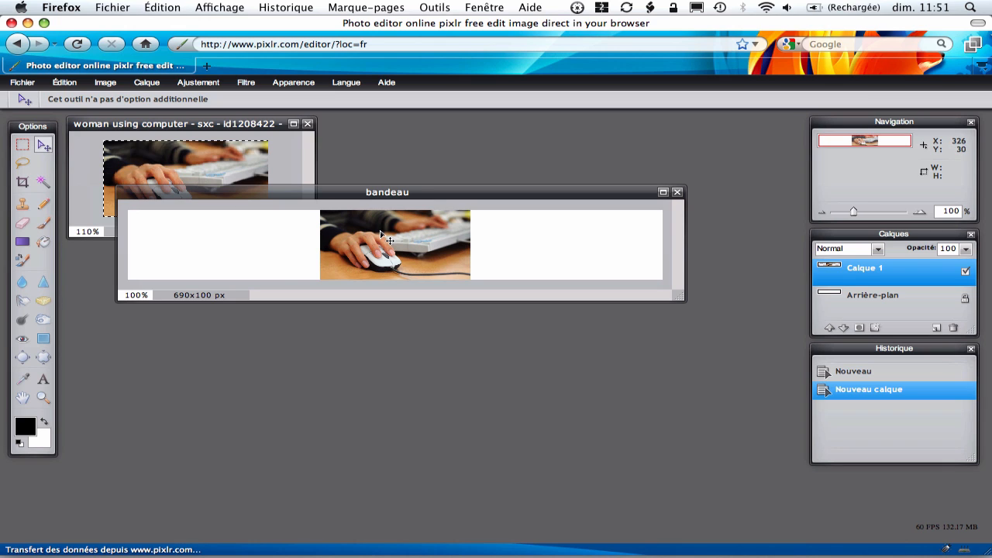
{"action": "left_click_drag", "start_coordinate": [380, 233], "coordinate": [186, 233]}
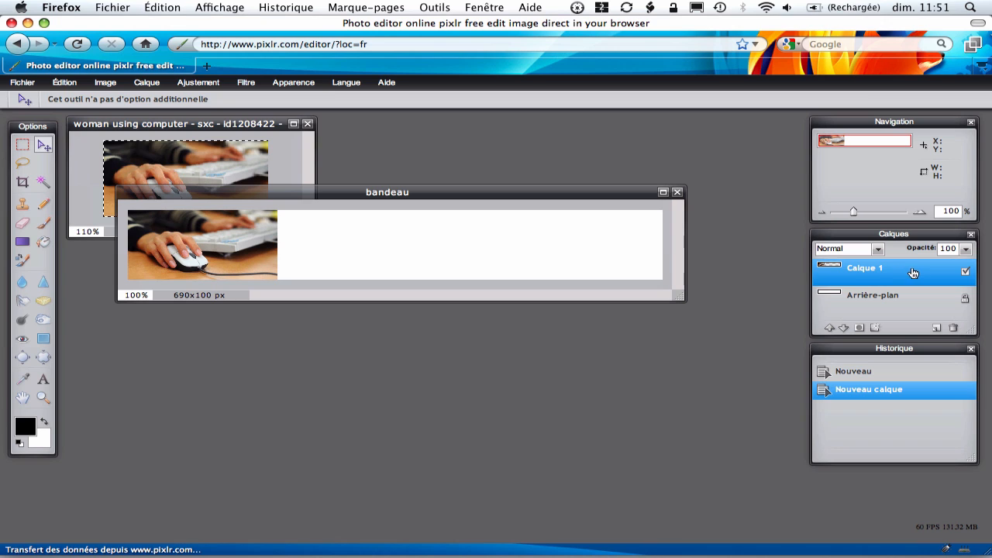
Add a new layer above the photo and set the black end stop of the linear gradient to ffffff.
{"action": "left_click", "coordinate": [936, 328]}
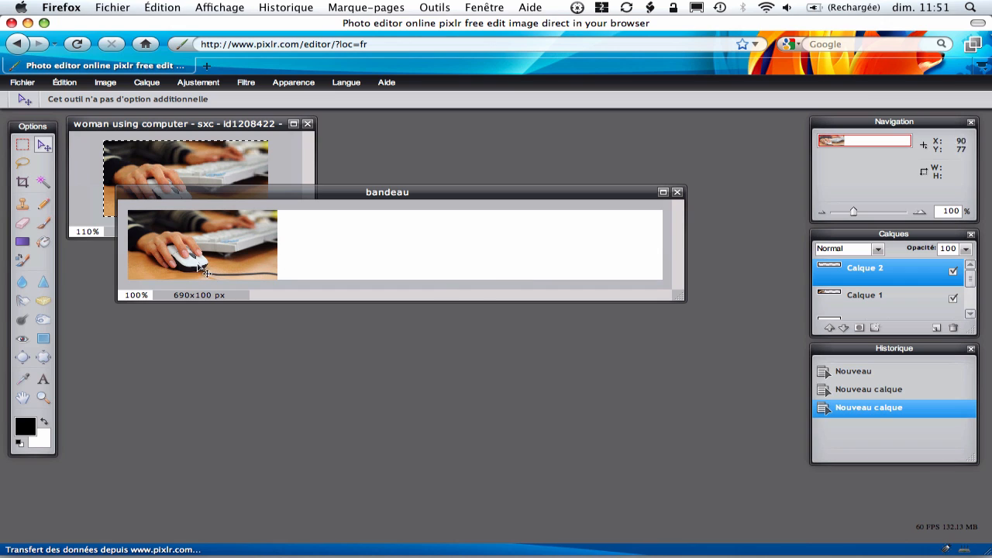
{"action": "left_click", "coordinate": [25, 244]}
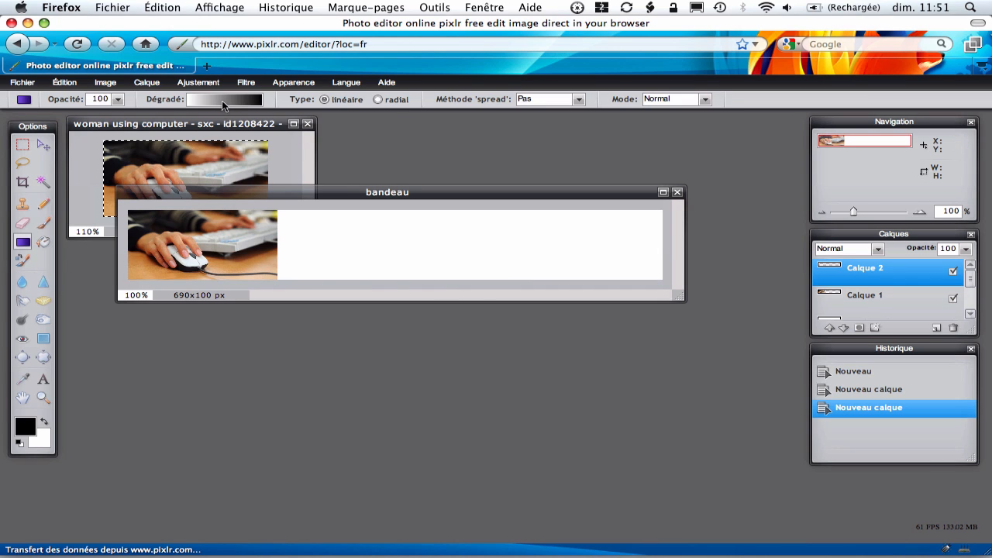
{"action": "left_click", "coordinate": [223, 100]}
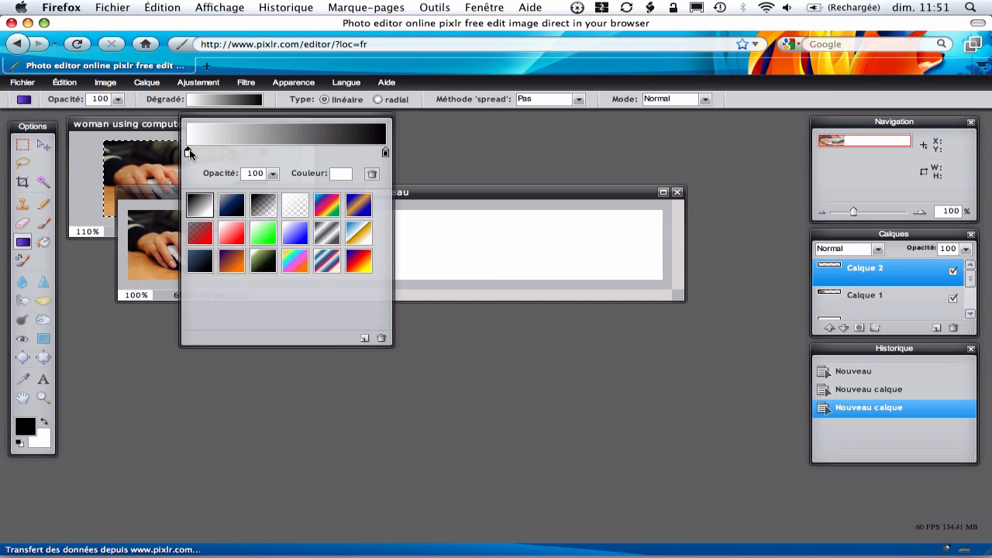
{"action": "left_click", "coordinate": [385, 152]}
{"action": "left_click", "coordinate": [341, 174]}
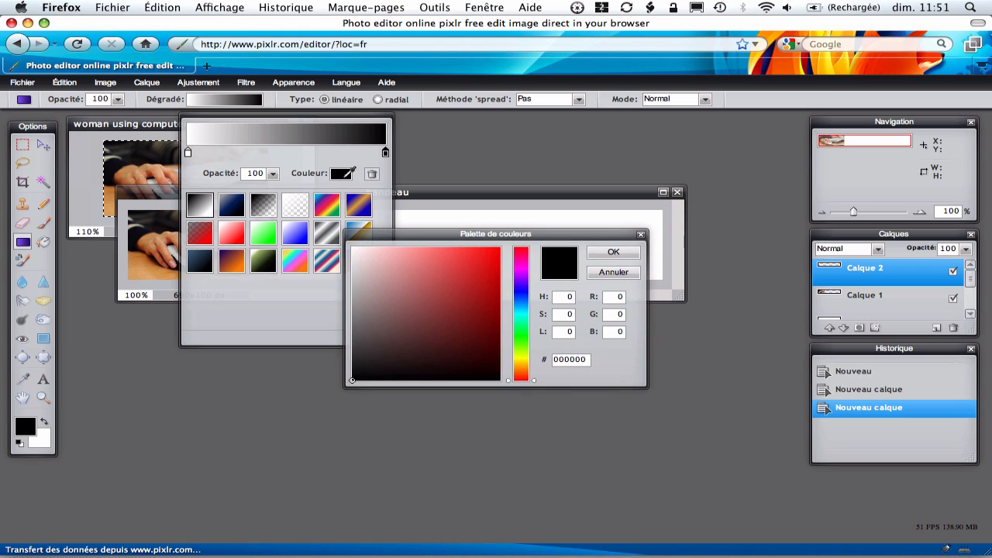
{"action": "double_click", "coordinate": [587, 359]}
{"action": "type", "text": "fff"}
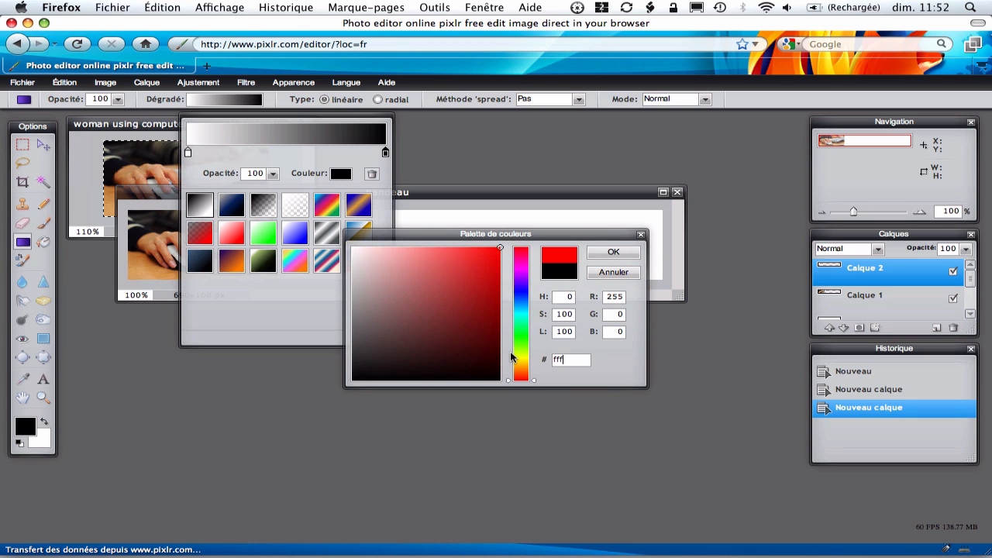
{"action": "type", "text": "fff"}
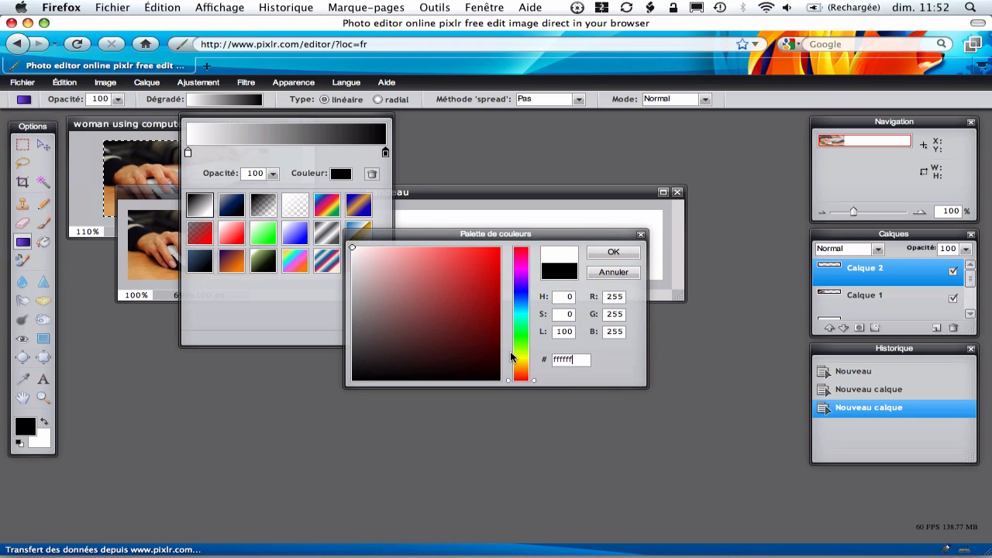
{"action": "left_click", "coordinate": [624, 253]}
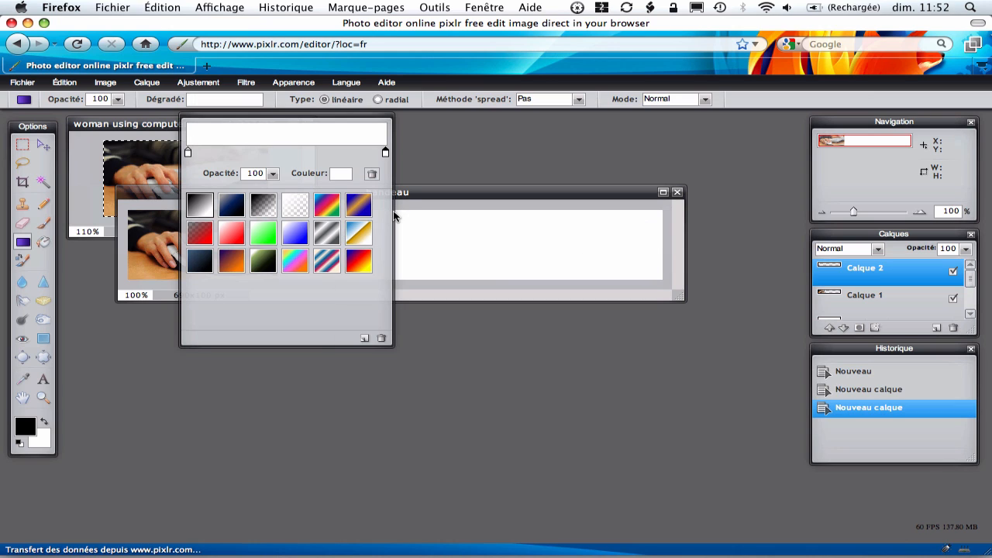
Set the opacity of the gradient's end stop to 0 so it runs from white to transparent.
{"action": "left_click", "coordinate": [274, 175]}
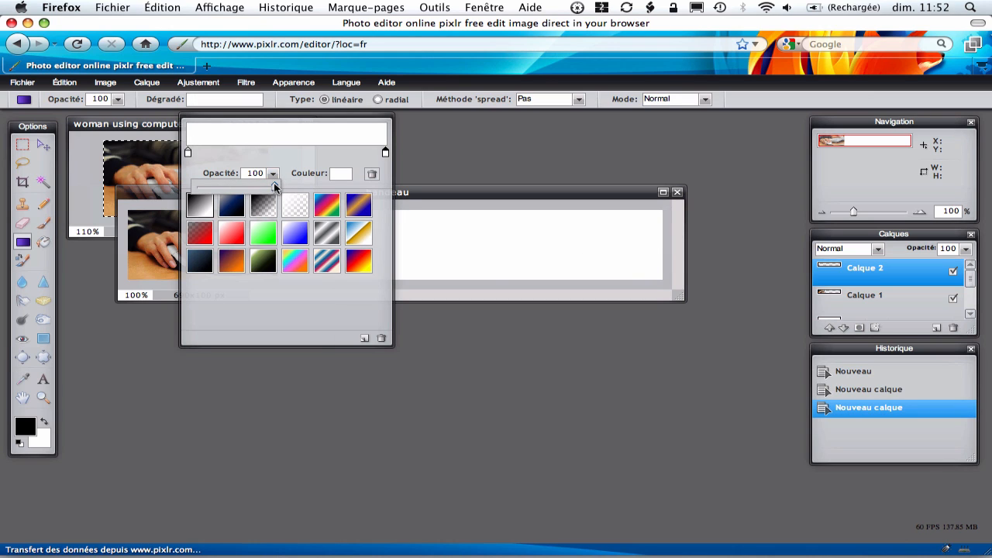
{"action": "left_click_drag", "start_coordinate": [277, 187], "coordinate": [146, 194]}
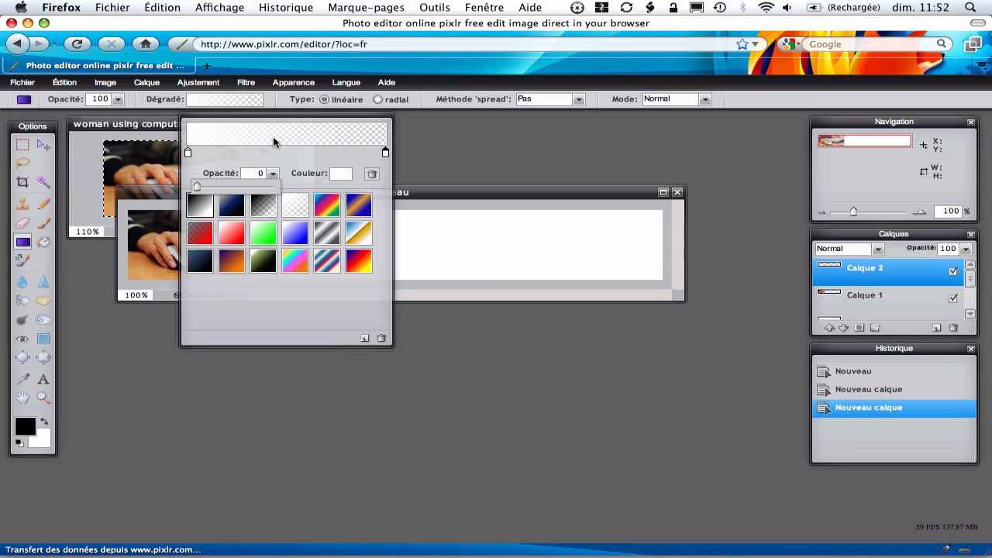
{"action": "left_click", "coordinate": [422, 193]}
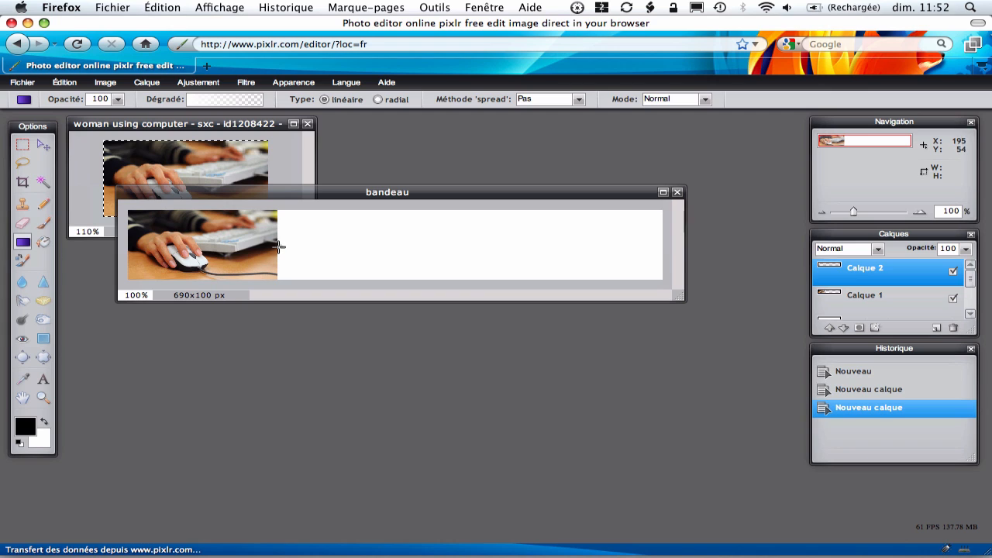
Draw two overlapping horizontal gradients inward from the photo's right edge to fade it into the white background.
{"action": "left_click_drag", "start_coordinate": [280, 245], "coordinate": [191, 246]}
{"action": "left_click_drag", "start_coordinate": [192, 247], "coordinate": [192, 246]}
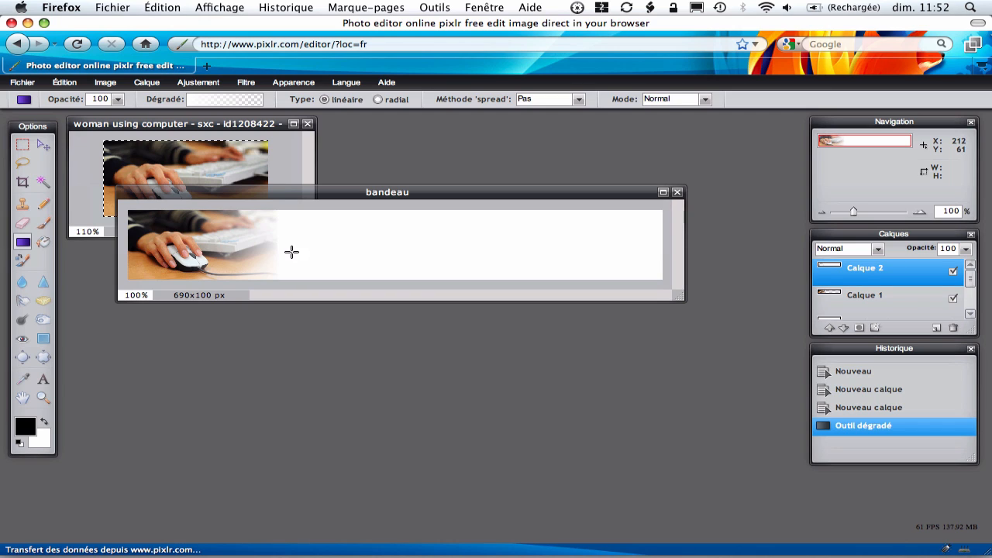
{"action": "left_click_drag", "start_coordinate": [287, 249], "coordinate": [231, 249]}
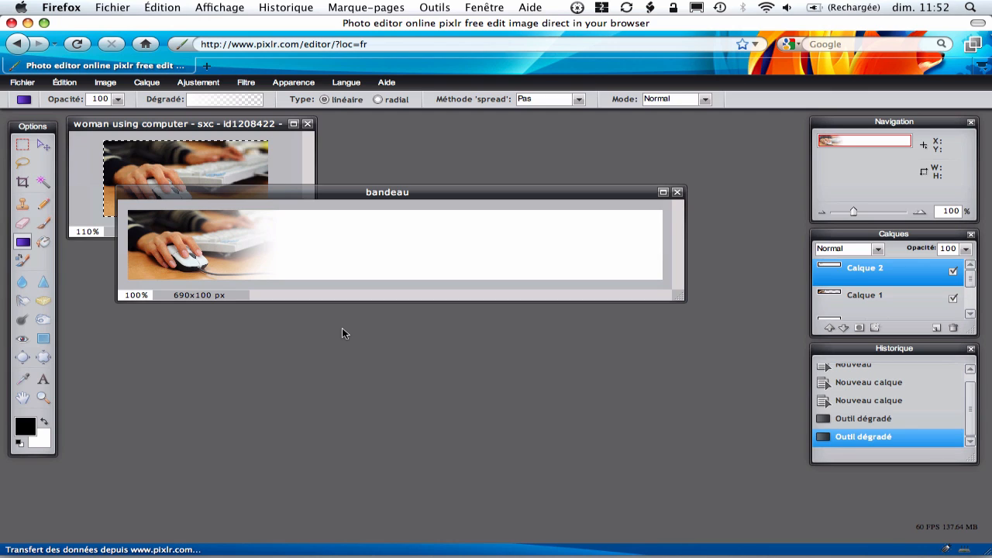
Add the text "Soyez" in the white area just beside the faded photo.
{"action": "left_click", "coordinate": [46, 383]}
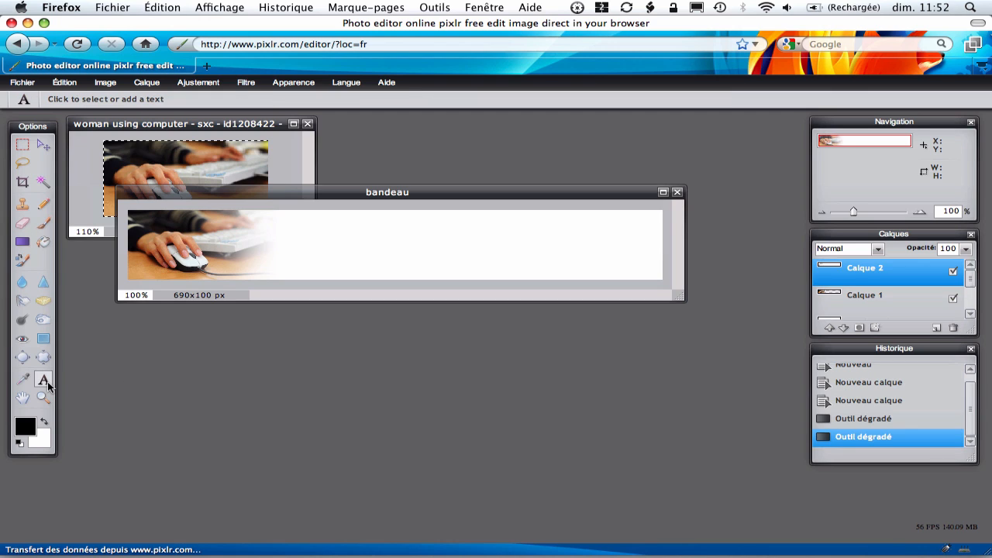
{"action": "left_click", "coordinate": [300, 239]}
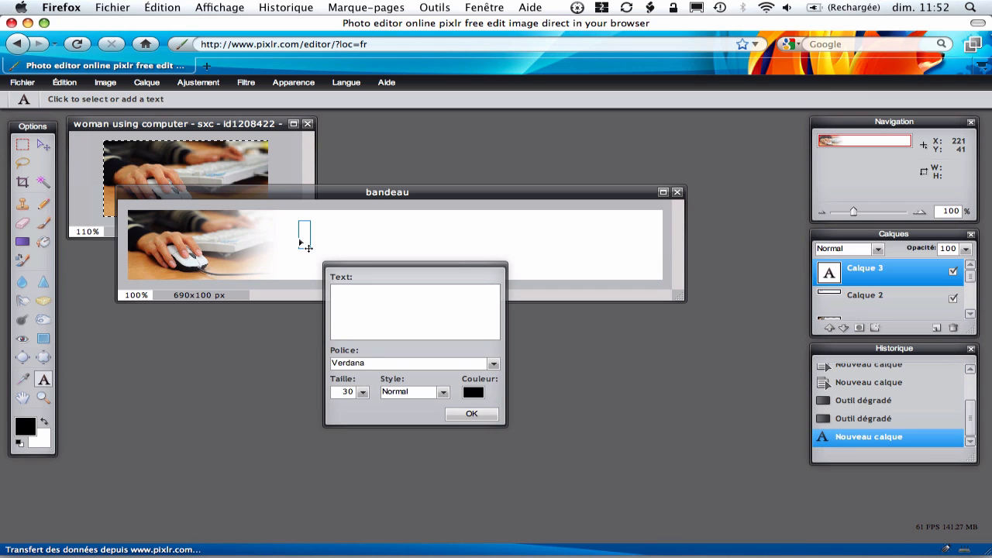
{"action": "type", "text": "Soyez"}
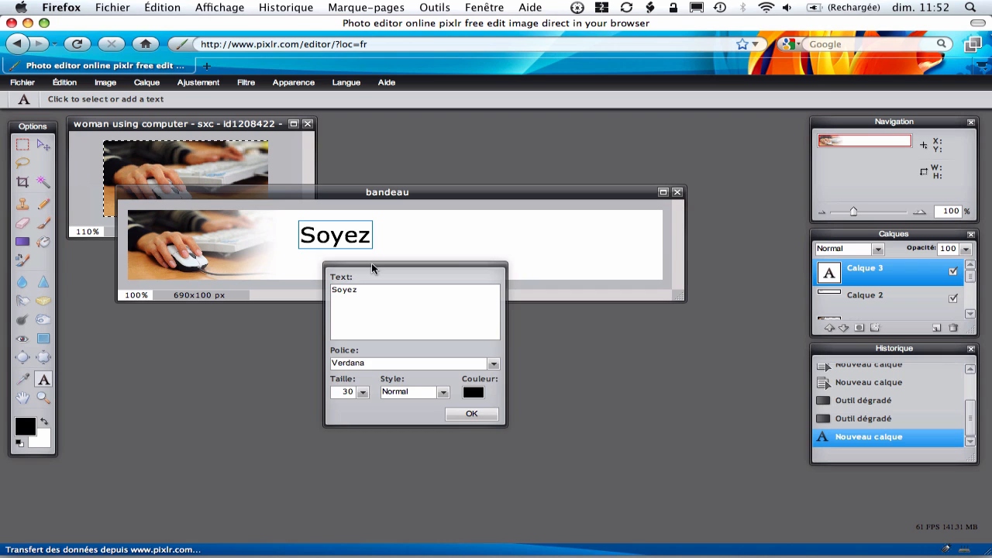
Set the "Soyez" text to Baskerville Semibold at size 59 and apply it.
{"action": "left_click_drag", "start_coordinate": [371, 264], "coordinate": [529, 169]}
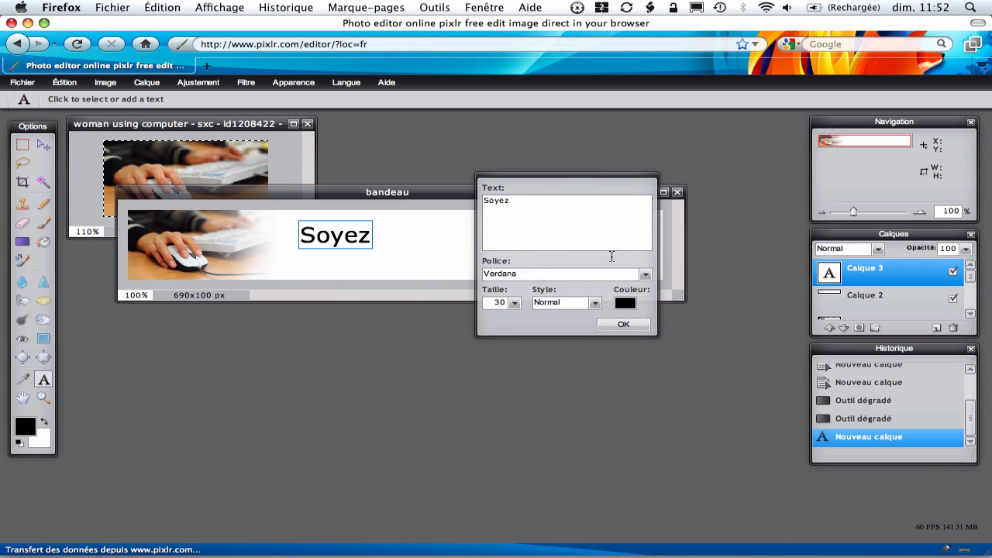
{"action": "left_click", "coordinate": [643, 277]}
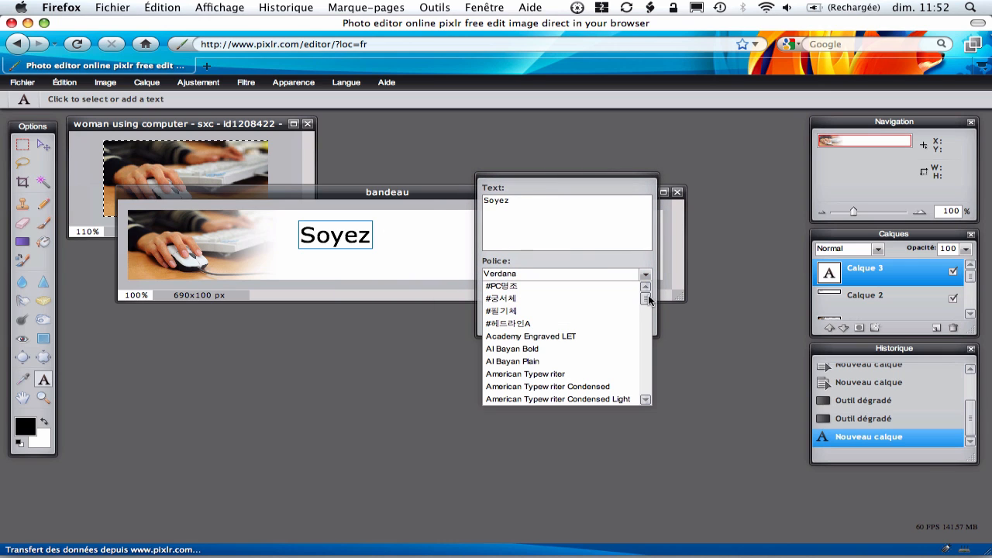
{"action": "left_click_drag", "start_coordinate": [648, 295], "coordinate": [649, 314]}
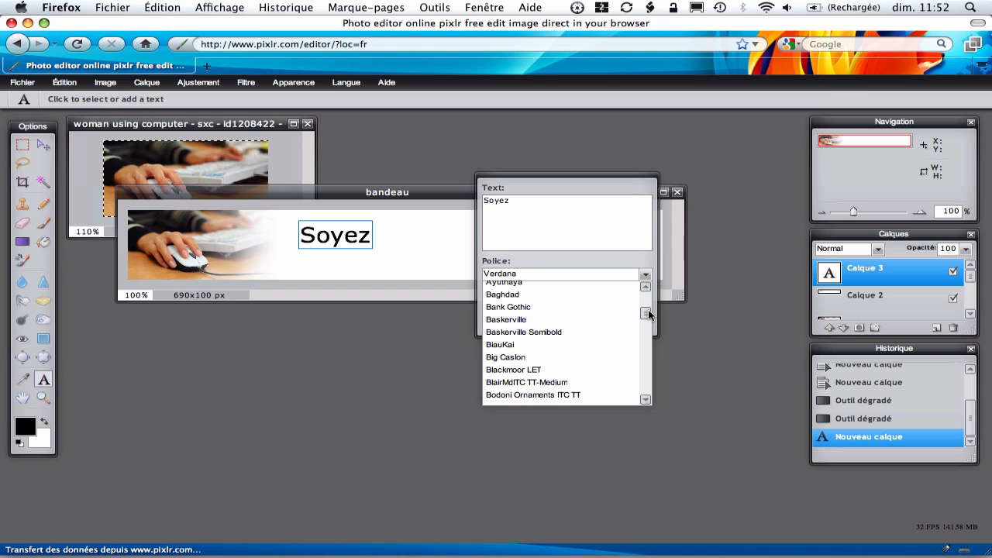
{"action": "left_click", "coordinate": [595, 332]}
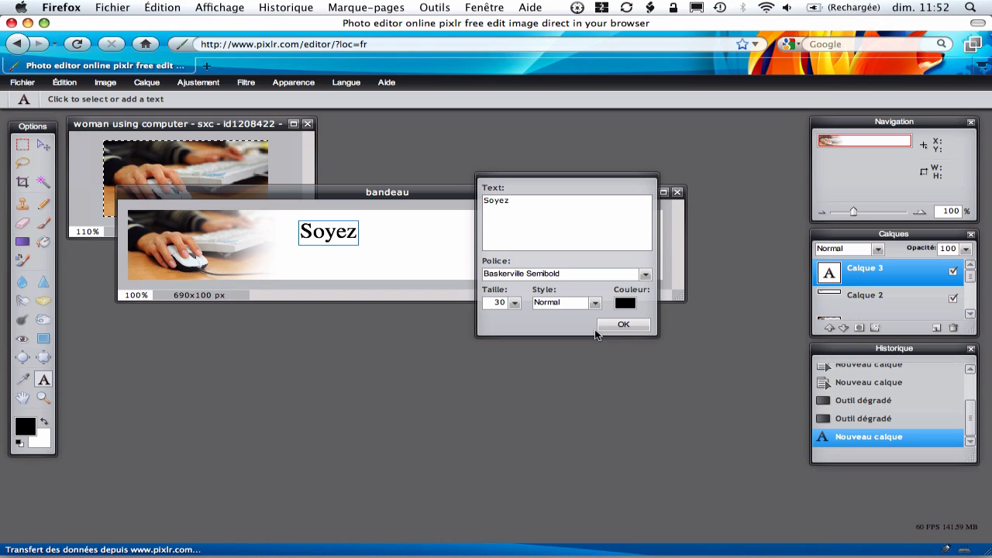
{"action": "left_click", "coordinate": [515, 302]}
{"action": "left_click_drag", "start_coordinate": [457, 317], "coordinate": [473, 319]}
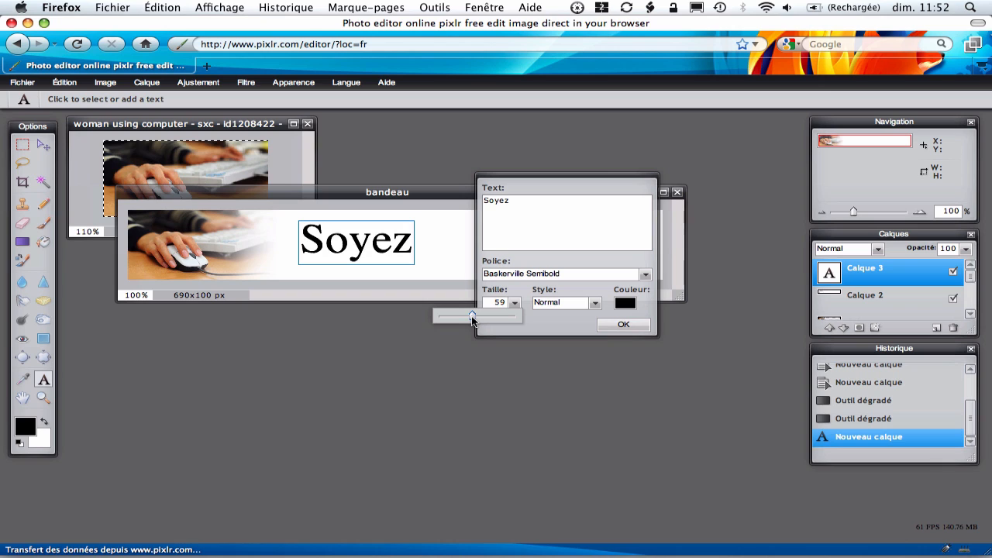
{"action": "left_click", "coordinate": [622, 324]}
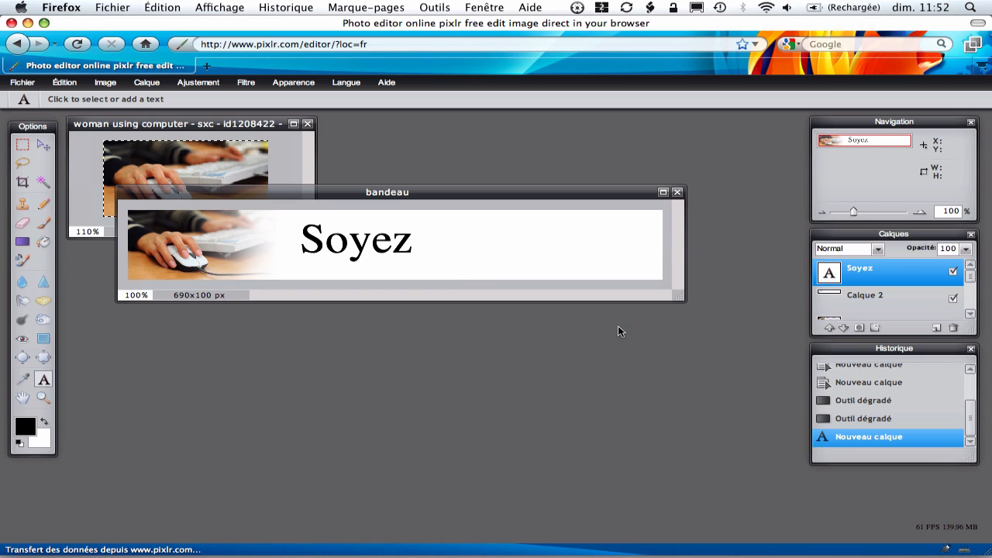
Move the "Soyez" text slightly to the right and down, away from the photo.
{"action": "left_click", "coordinate": [377, 255]}
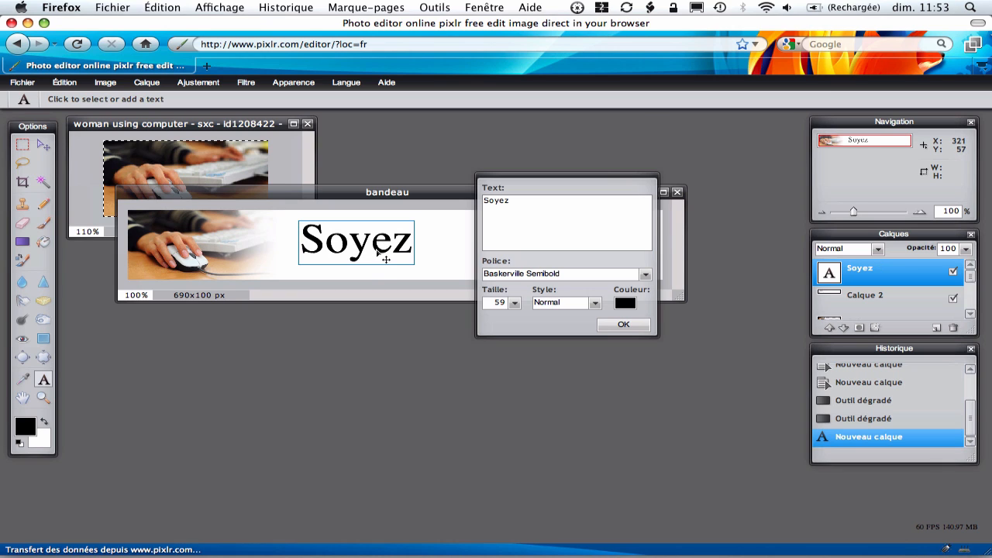
{"action": "left_click_drag", "start_coordinate": [394, 263], "coordinate": [415, 265]}
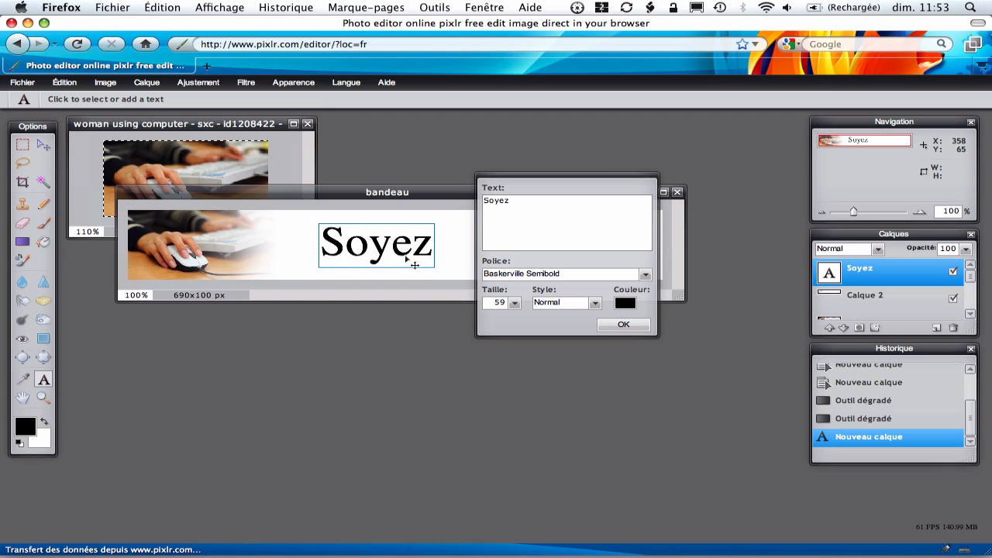
{"action": "left_click", "coordinate": [601, 323]}
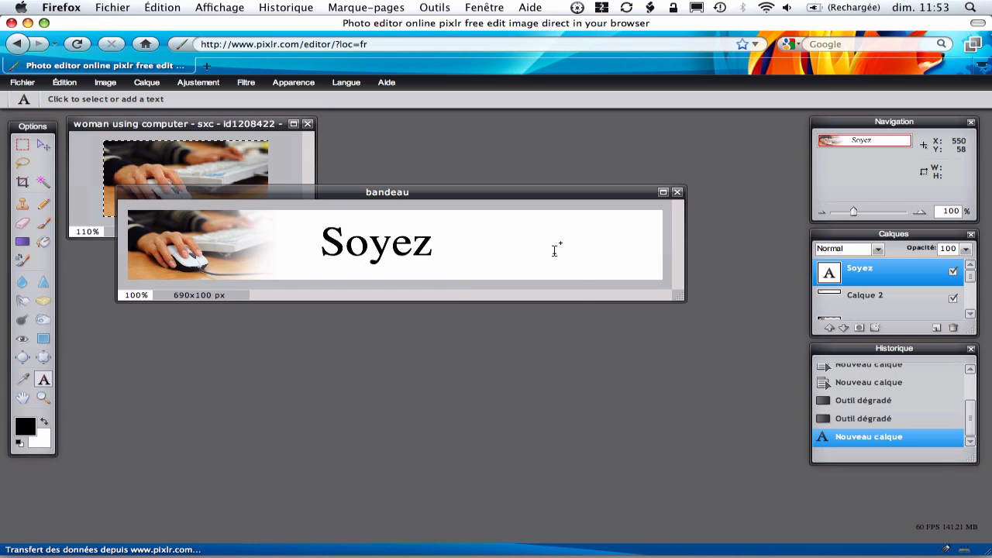
Add the text "autonome !" in red and align it on the same line just after "Soyez".
{"action": "left_click", "coordinate": [513, 236]}
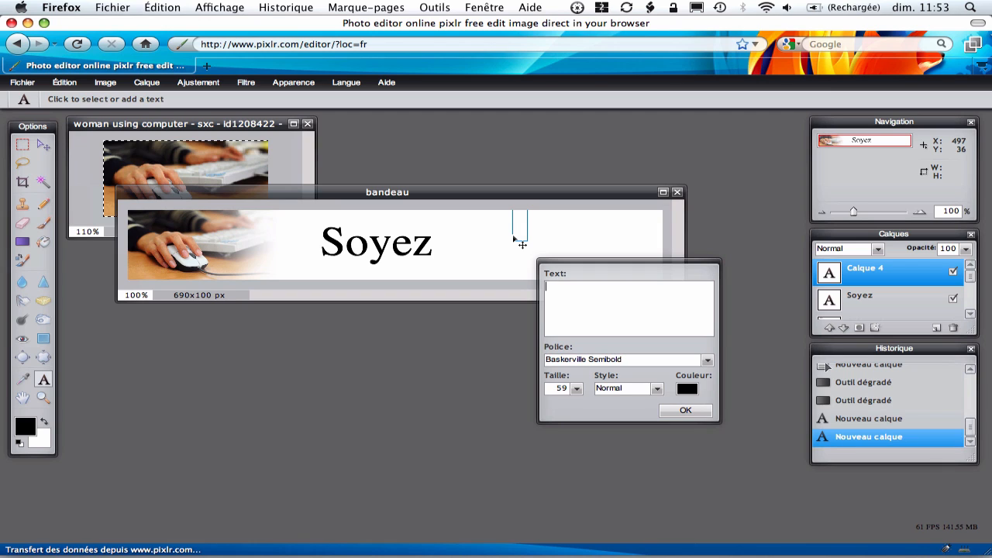
{"action": "type", "text": "autonome !"}
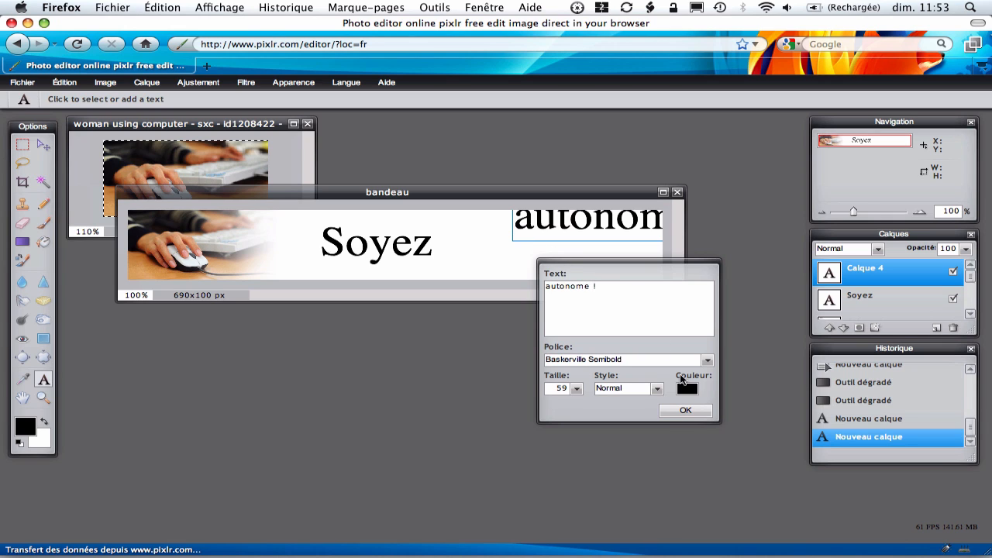
{"action": "left_click", "coordinate": [686, 389]}
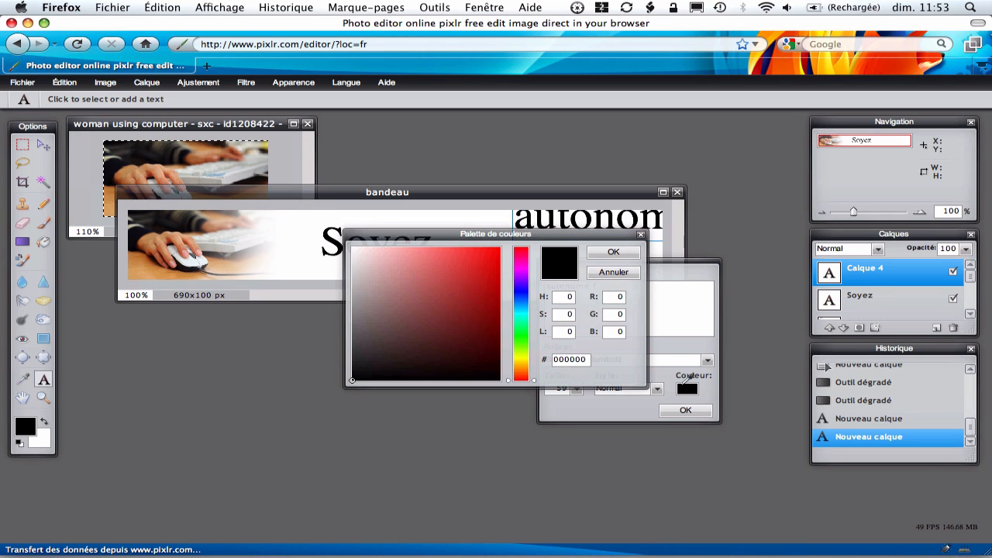
{"action": "left_click", "coordinate": [523, 255]}
{"action": "left_click_drag", "start_coordinate": [523, 255], "coordinate": [500, 248]}
{"action": "left_click", "coordinate": [609, 256]}
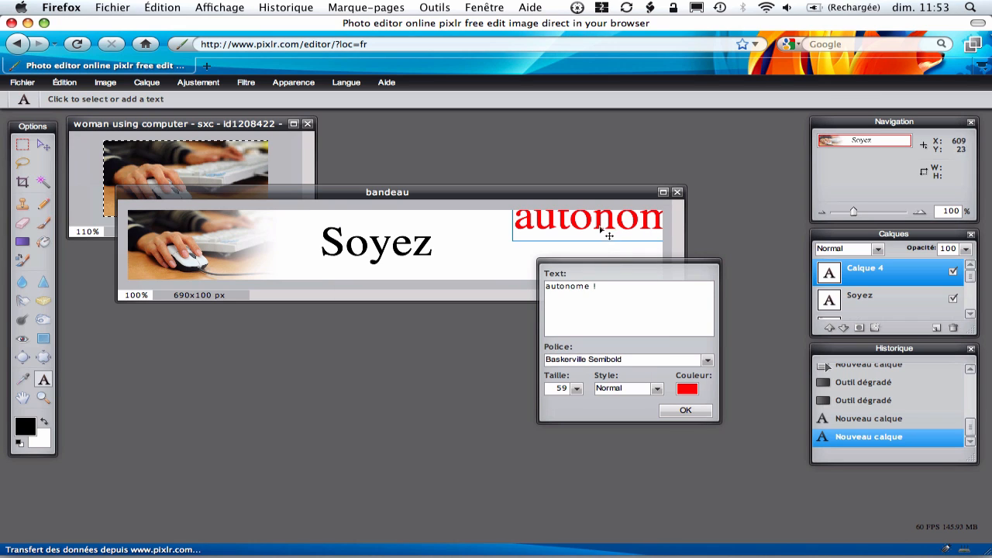
{"action": "left_click_drag", "start_coordinate": [605, 233], "coordinate": [536, 262]}
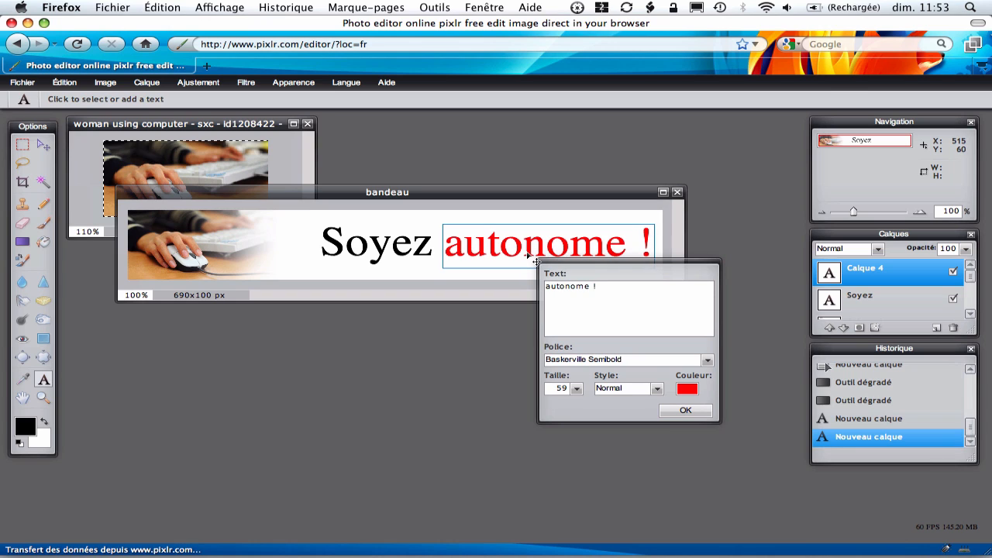
{"action": "left_click", "coordinate": [671, 410]}
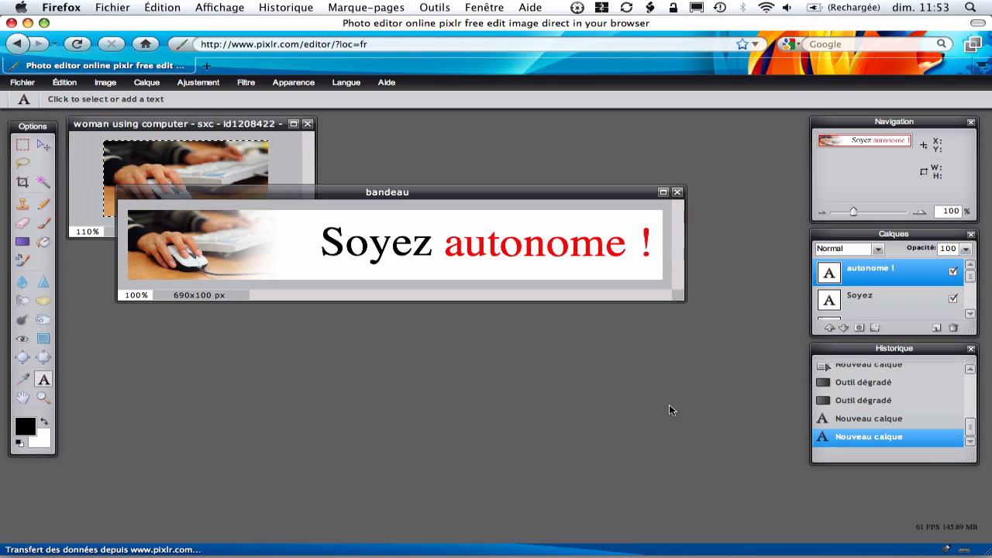
Hide the "Soyez" text layer and show it again.
{"action": "left_click", "coordinate": [953, 301]}
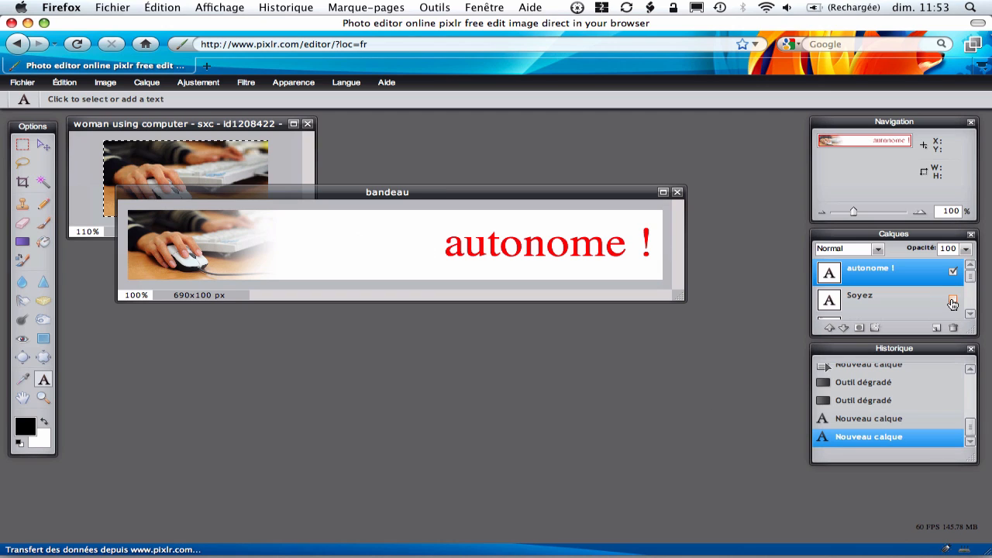
{"action": "left_click", "coordinate": [953, 301]}
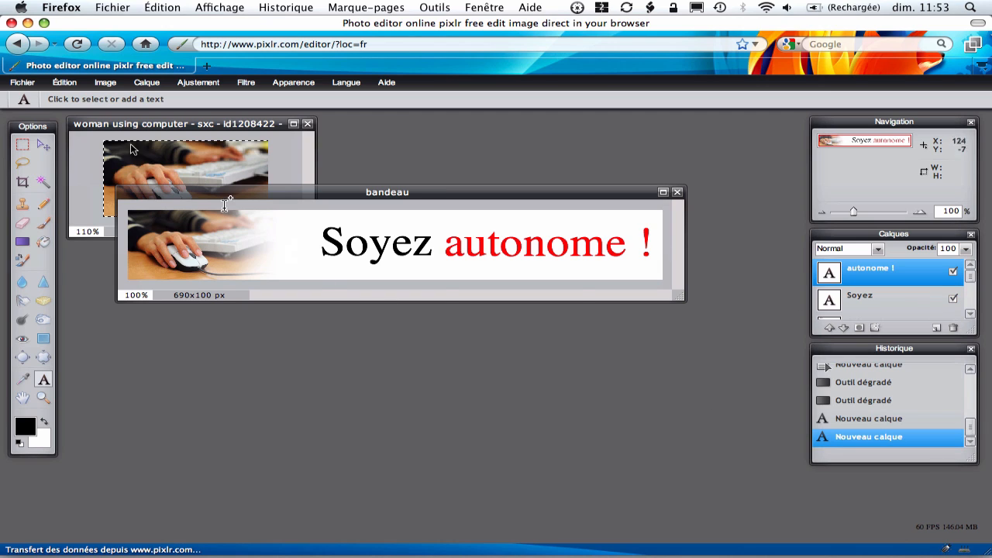
Save the banner to the computer as bandeau.jpg in JPEG format at quality 80, and minimize the browser window.
{"action": "left_click", "coordinate": [33, 85]}
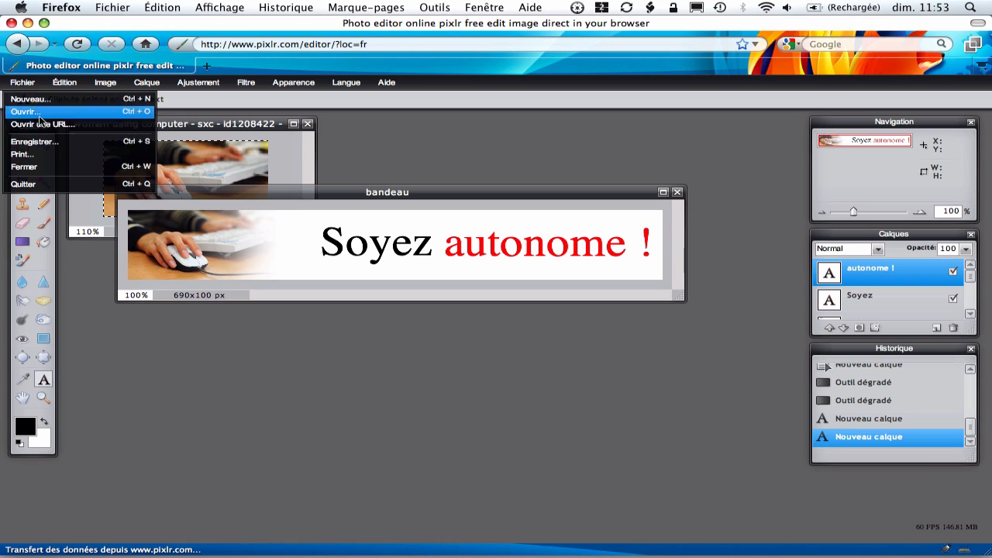
{"action": "left_click", "coordinate": [48, 143]}
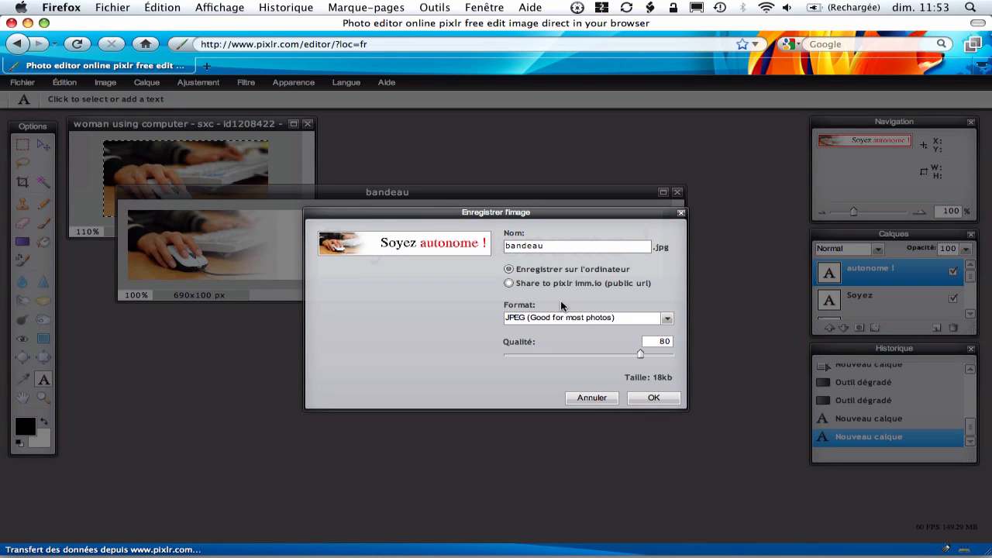
{"action": "left_click", "coordinate": [653, 398]}
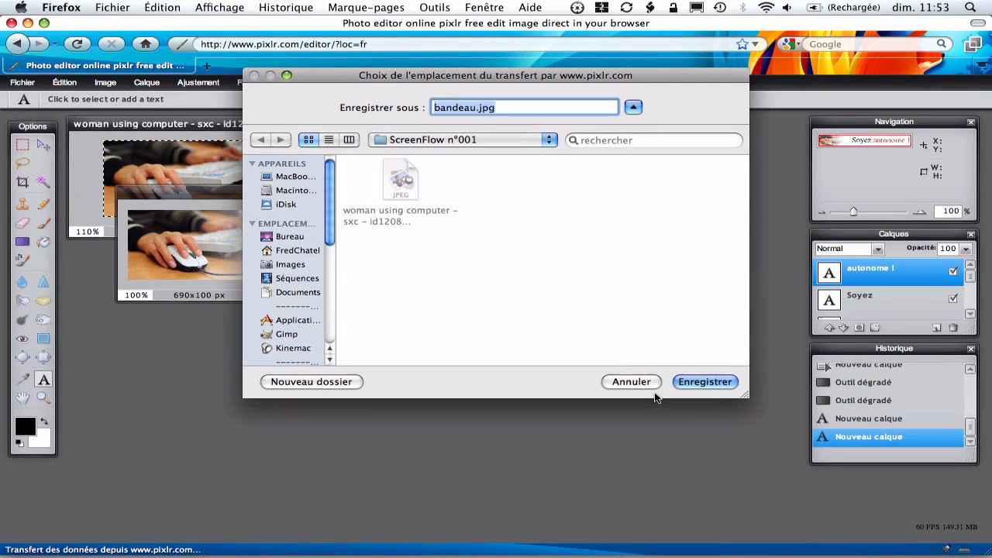
{"action": "left_click", "coordinate": [682, 382]}
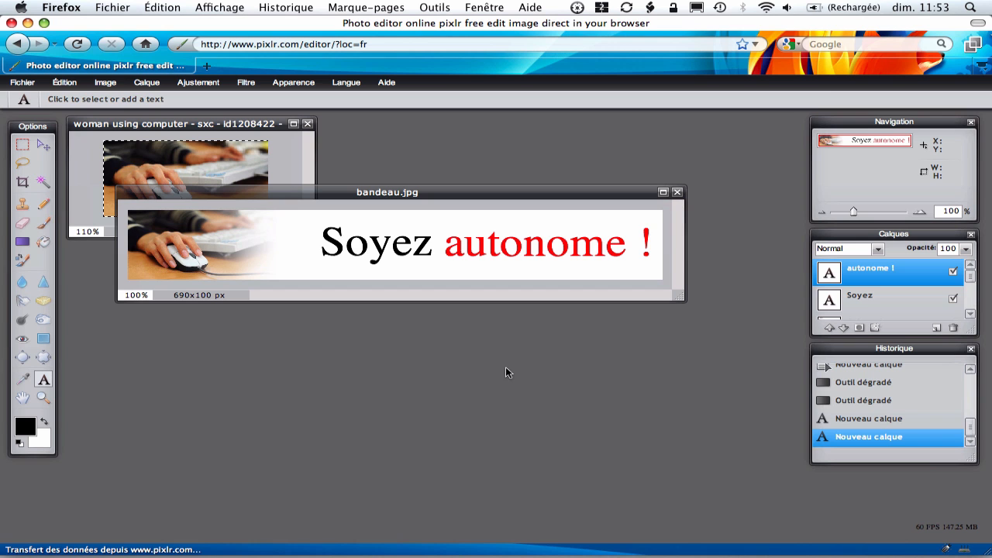
{"action": "left_click", "coordinate": [27, 23]}
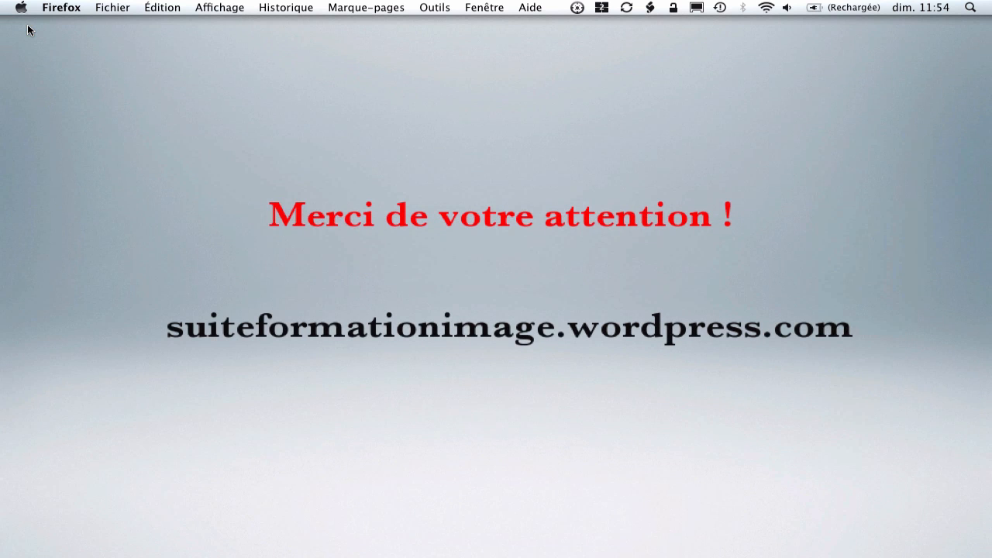